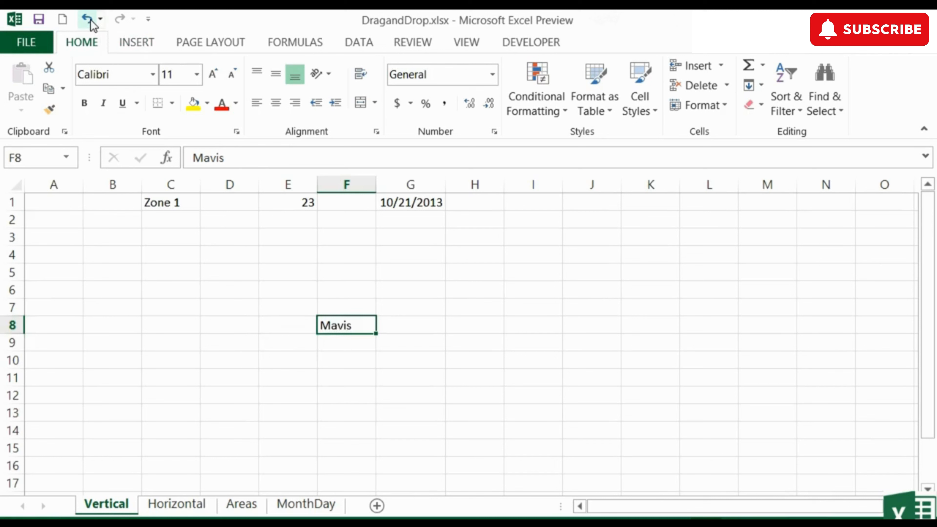
Undo the last cell move, and fill the name in A1 and Zone 1 in C1 down through row 14
{"action": "left_click", "coordinate": [88, 20]}
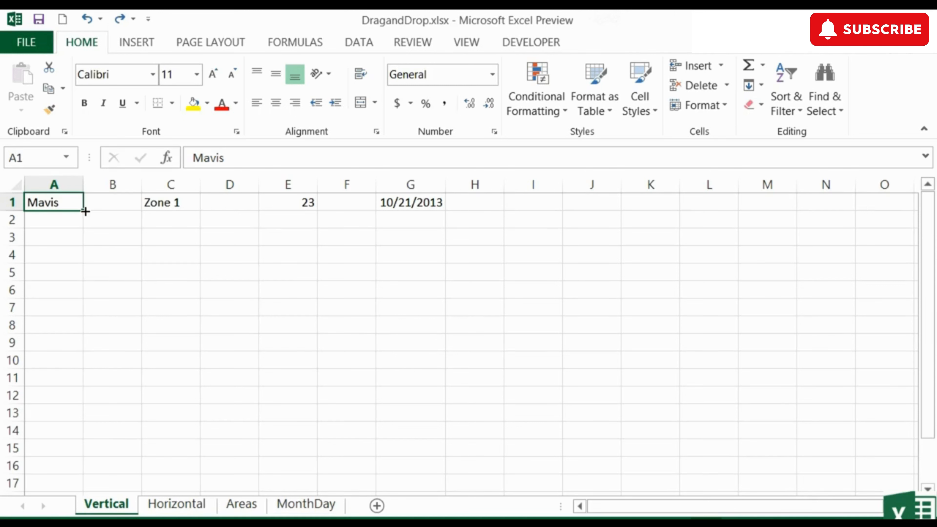
{"action": "left_click_drag", "start_coordinate": [82, 210], "coordinate": [82, 432]}
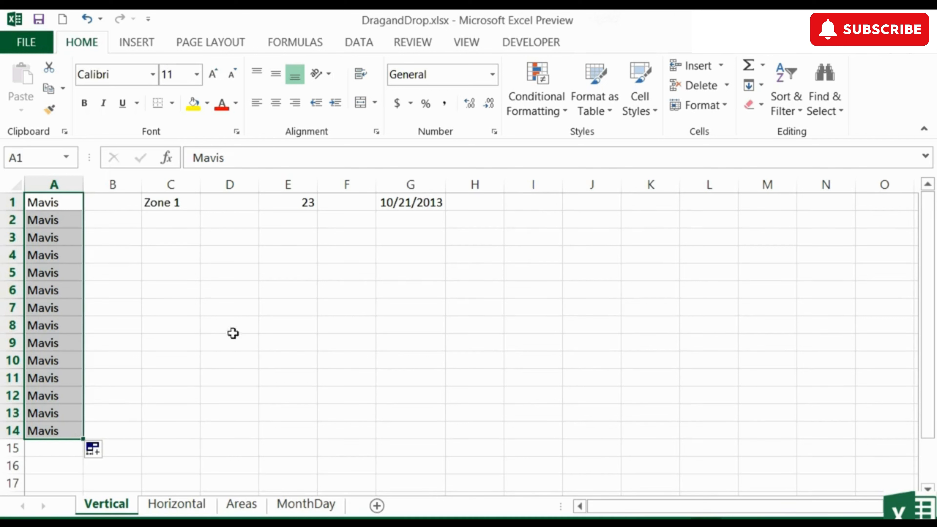
{"action": "left_click", "coordinate": [178, 203]}
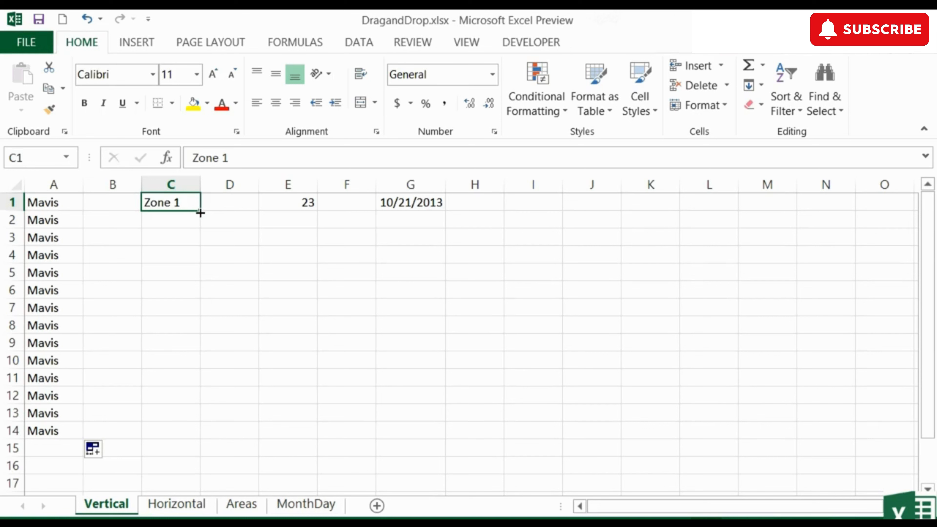
{"action": "left_click_drag", "start_coordinate": [200, 213], "coordinate": [198, 439]}
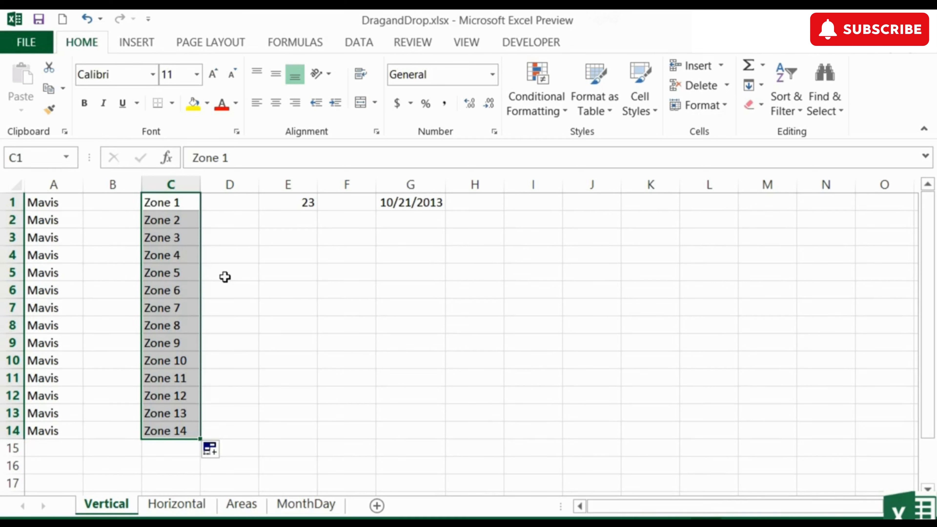
Enter Zone 65 in D1 and fill the zone series down through D14
{"action": "left_click", "coordinate": [238, 205]}
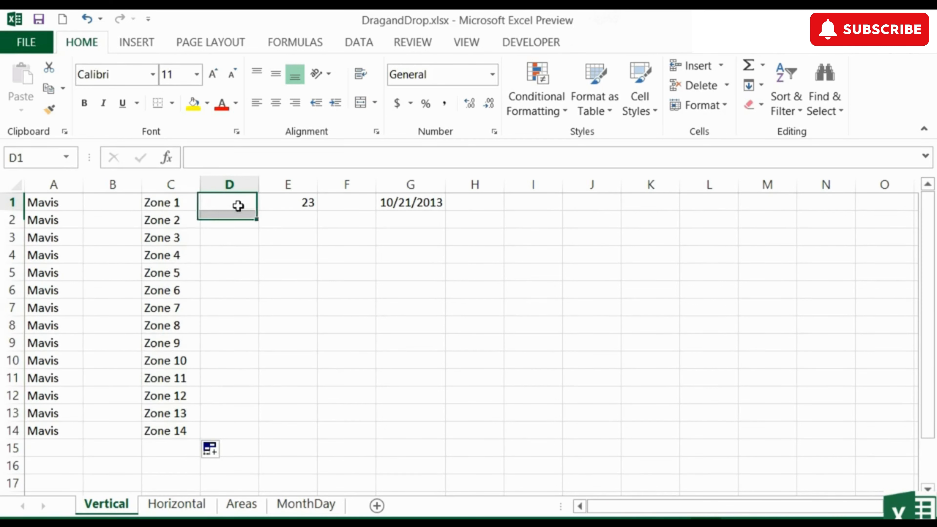
{"action": "type", "text": "Zone 15"}
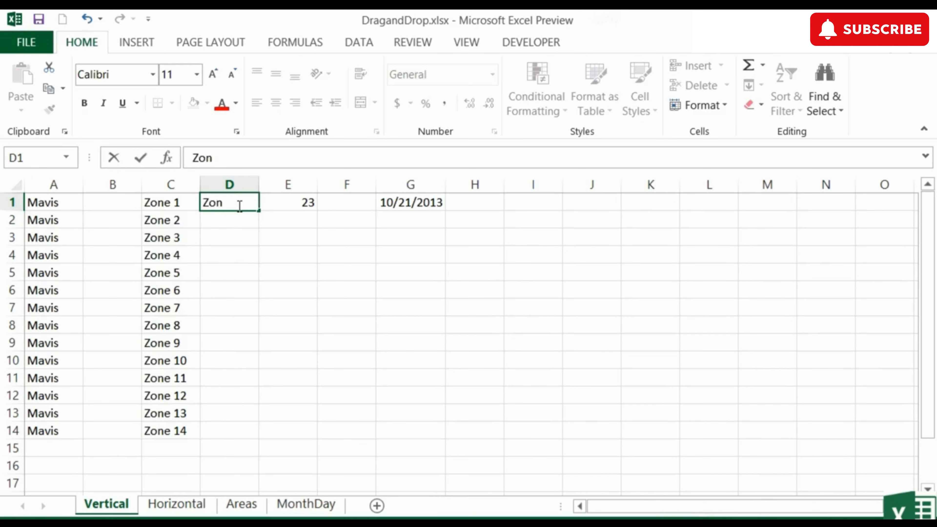
{"action": "key", "text": "Tab"}
{"action": "left_click", "coordinate": [238, 206]}
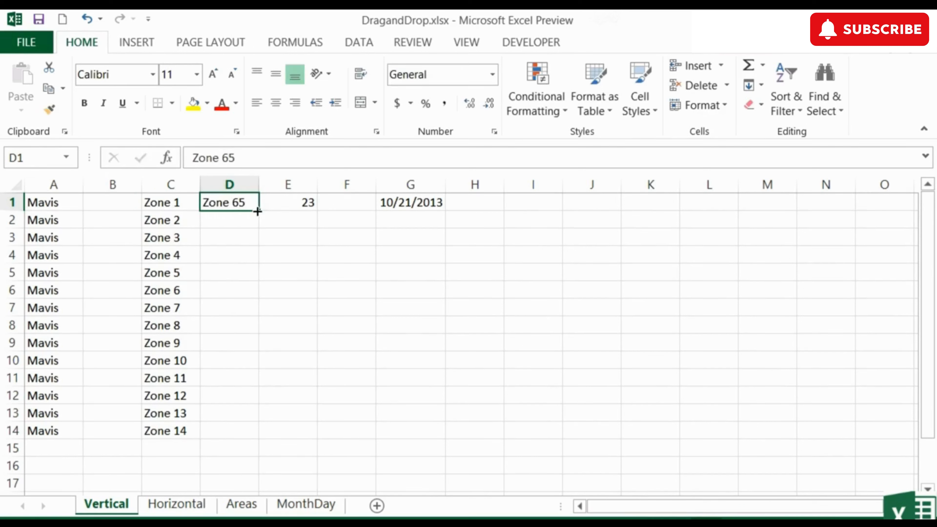
{"action": "left_click_drag", "start_coordinate": [257, 210], "coordinate": [253, 440]}
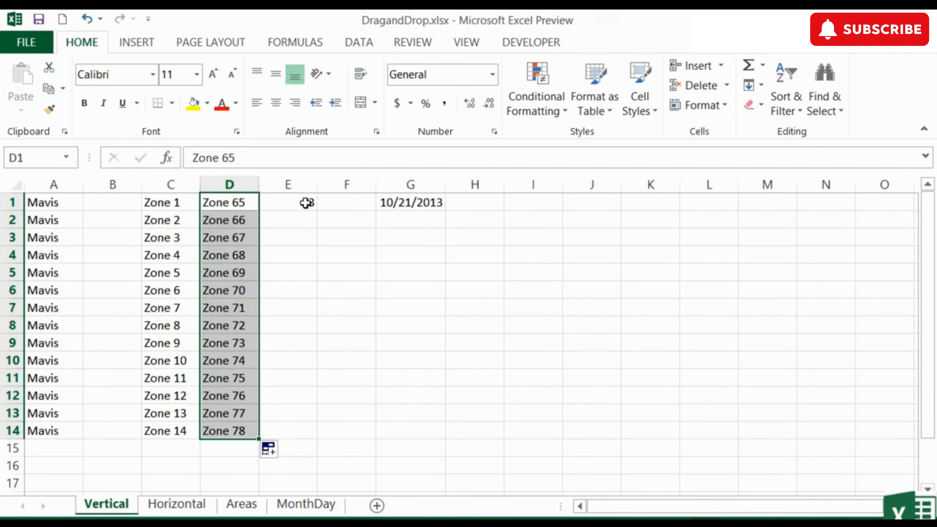
Fill the 23 in E1 down through E14 using the Fill Series option so it increments by one
{"action": "left_click", "coordinate": [308, 204]}
{"action": "left_click_drag", "start_coordinate": [316, 211], "coordinate": [295, 437]}
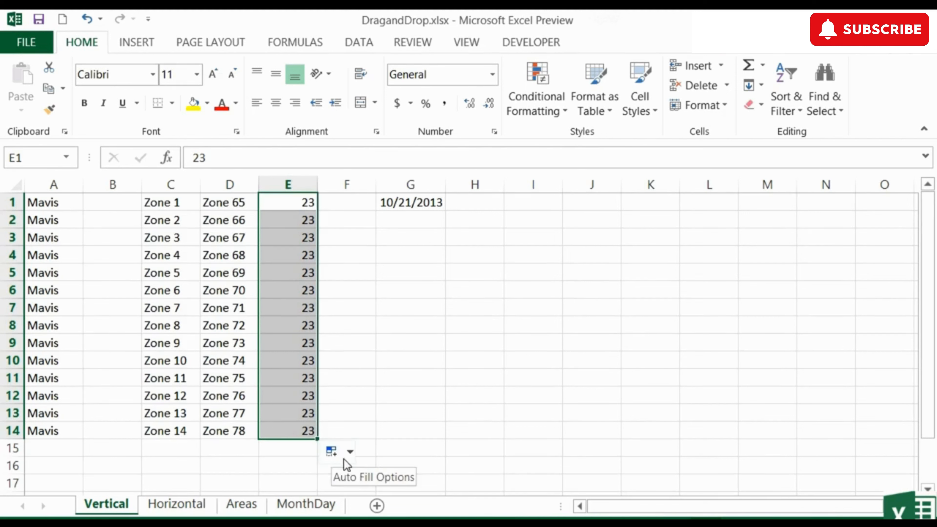
{"action": "left_click", "coordinate": [349, 454]}
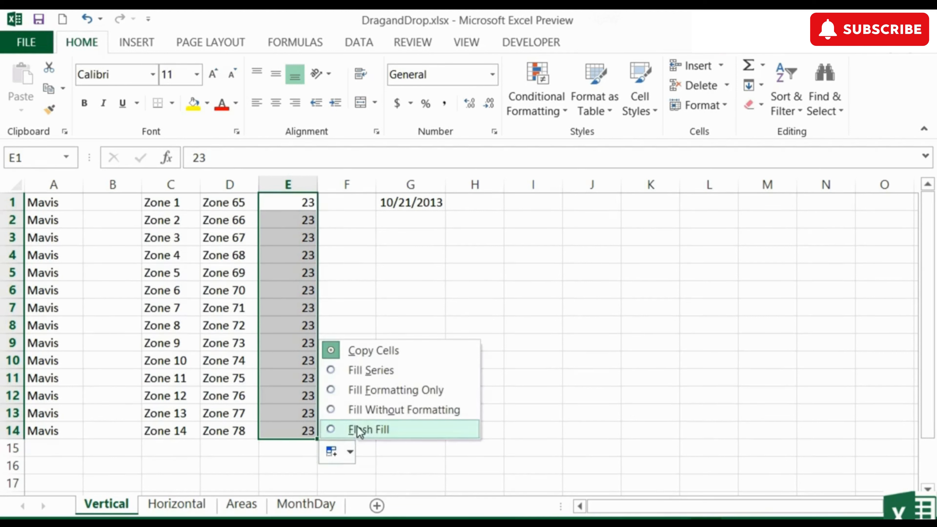
{"action": "left_click", "coordinate": [373, 371]}
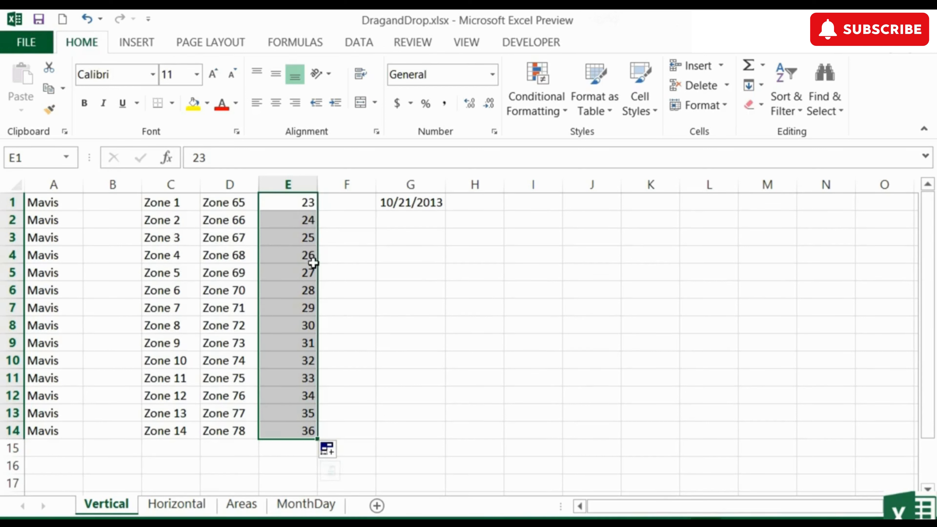
Enter 45 in F1 and 50 in F2, and extend the pattern in steps of 5 down through F14
{"action": "left_click", "coordinate": [350, 206]}
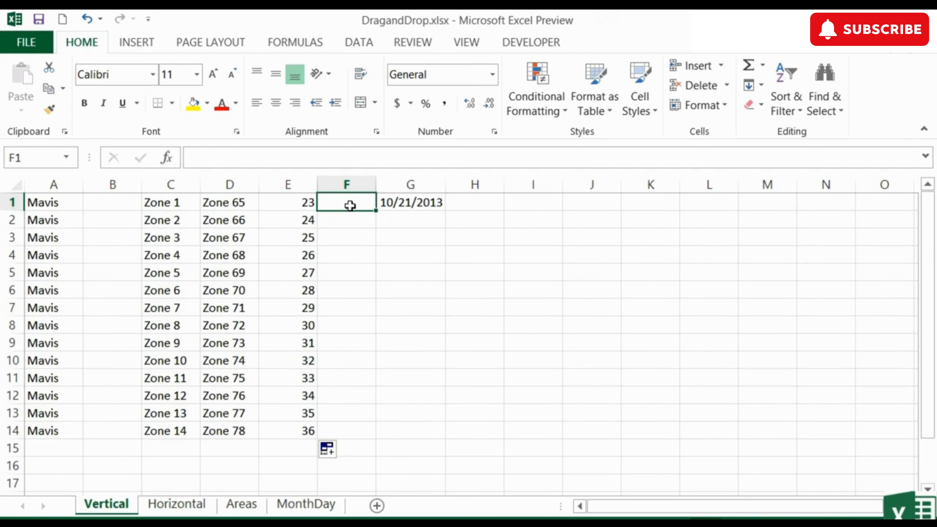
{"action": "type", "text": "45"}
{"action": "key", "text": "Return"}
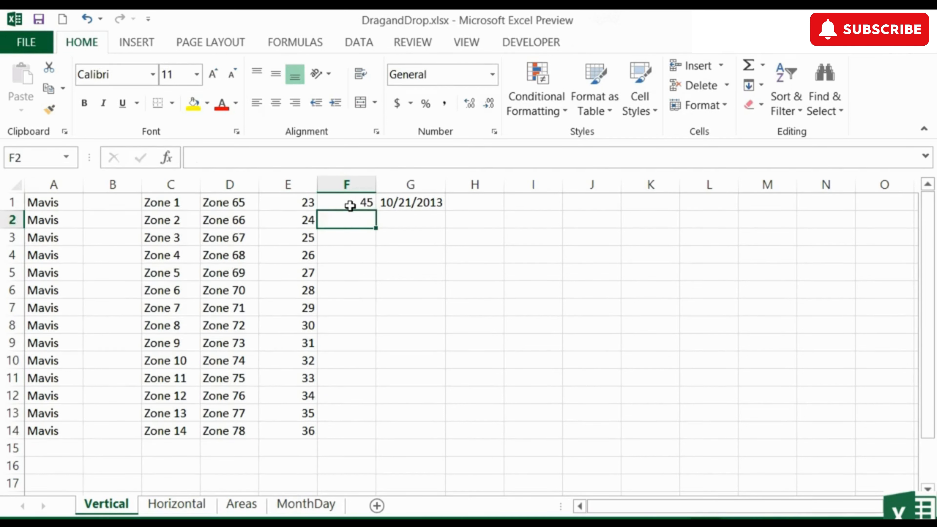
{"action": "type", "text": "50"}
{"action": "left_click_drag", "start_coordinate": [350, 206], "coordinate": [354, 221]}
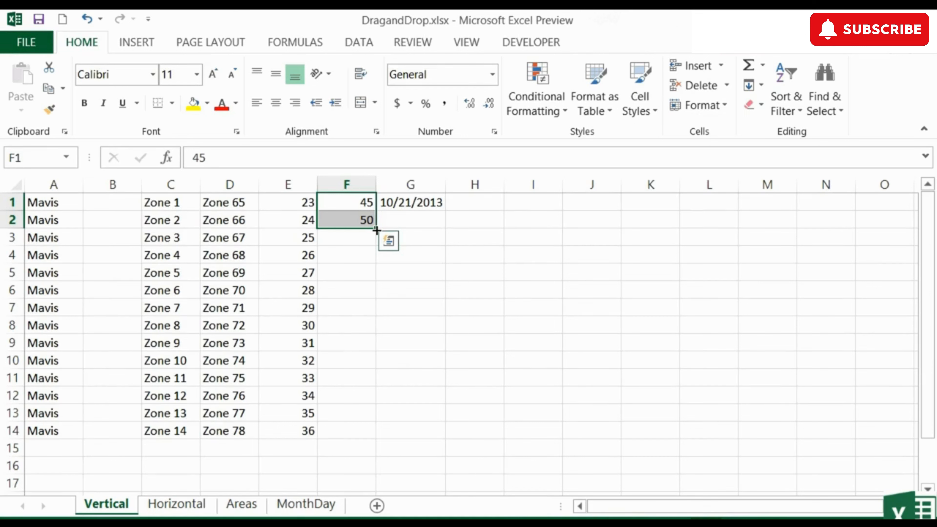
{"action": "left_click_drag", "start_coordinate": [376, 230], "coordinate": [367, 435]}
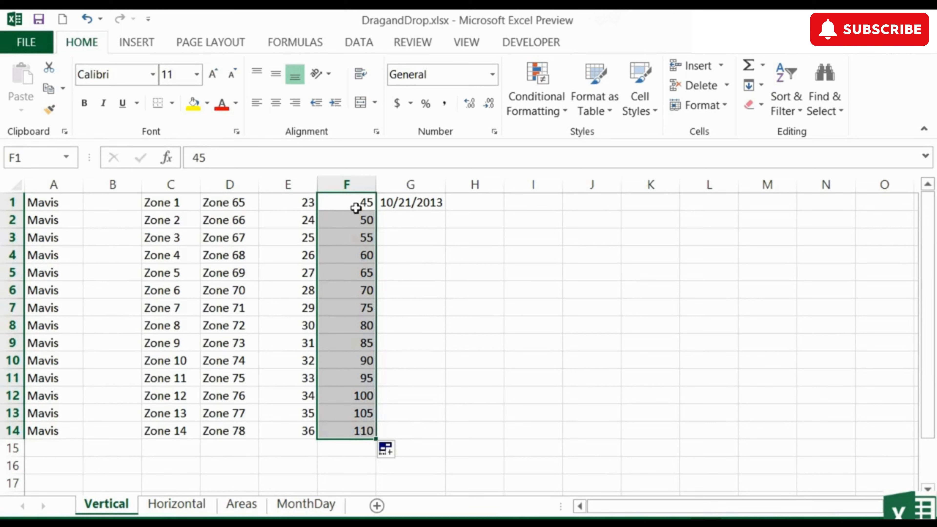
{"action": "left_click", "coordinate": [356, 206]}
{"action": "left_click", "coordinate": [361, 214]}
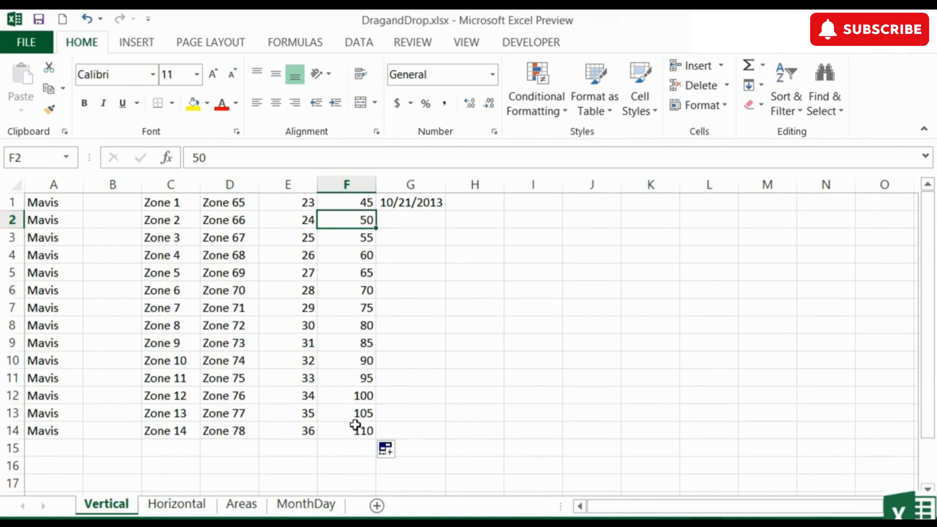
Fill the date in G1 down through G14 as a daily series and check the filled dates
{"action": "left_click", "coordinate": [417, 203]}
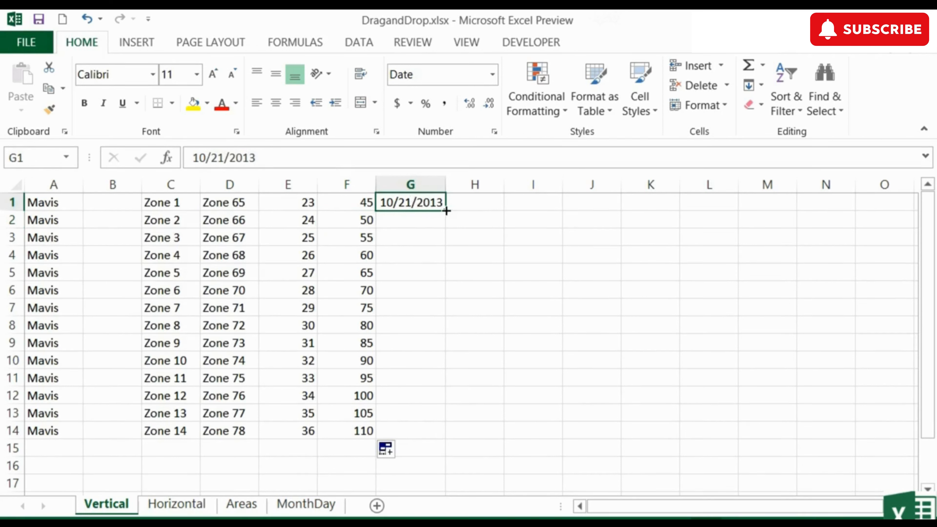
{"action": "left_click_drag", "start_coordinate": [447, 210], "coordinate": [434, 434]}
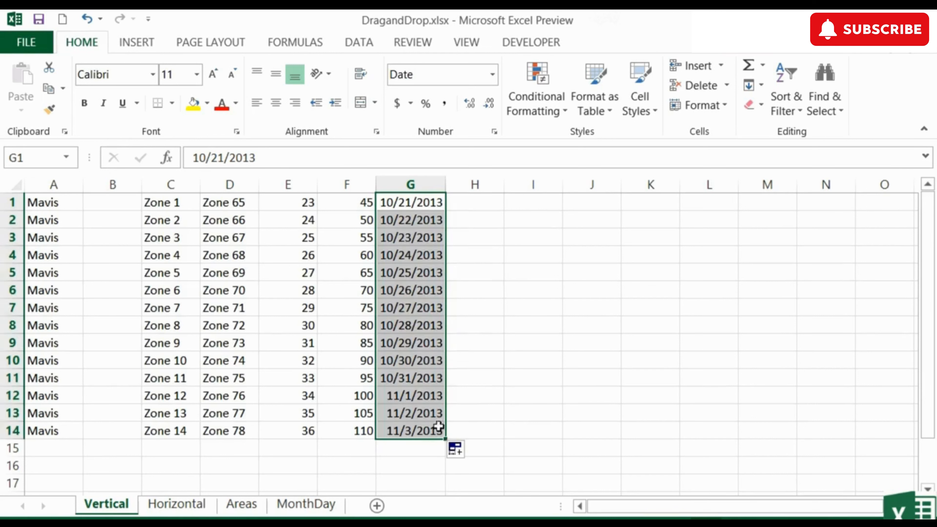
{"action": "left_click", "coordinate": [419, 222]}
{"action": "left_click", "coordinate": [418, 233]}
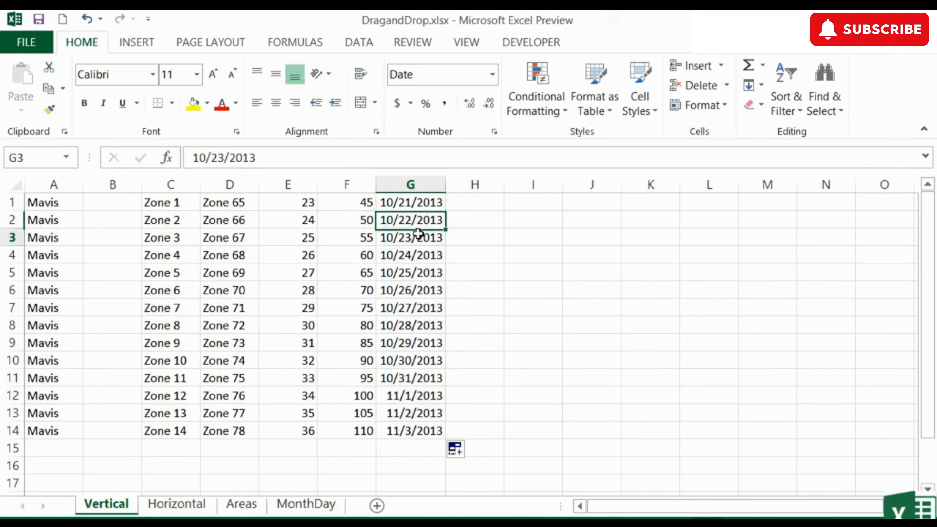
{"action": "left_click", "coordinate": [420, 255]}
{"action": "left_click", "coordinate": [418, 272]}
{"action": "left_click", "coordinate": [418, 292]}
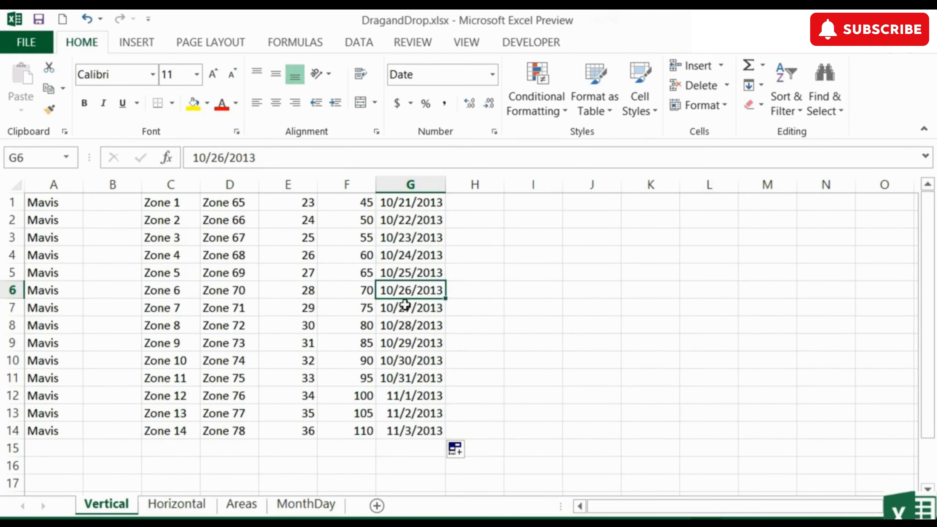
{"action": "left_click", "coordinate": [414, 394]}
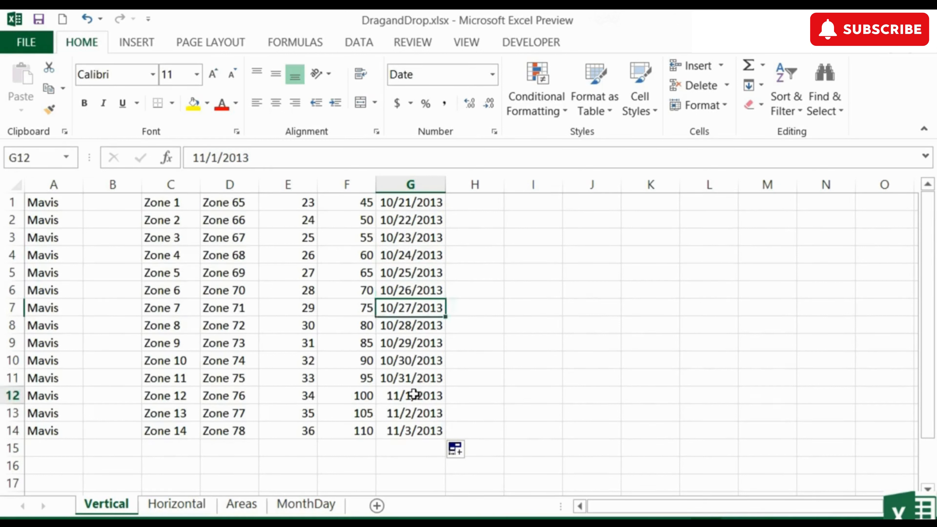
{"action": "left_click", "coordinate": [414, 414]}
{"action": "left_click", "coordinate": [418, 431]}
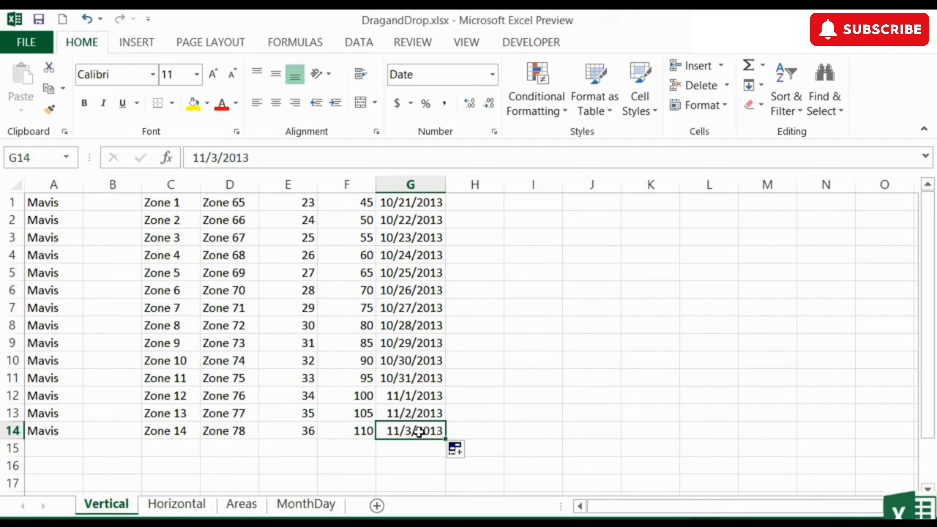
Change the date fill in G1:G14 to Copy Cells so every row repeats the date in G1
{"action": "left_click", "coordinate": [458, 452]}
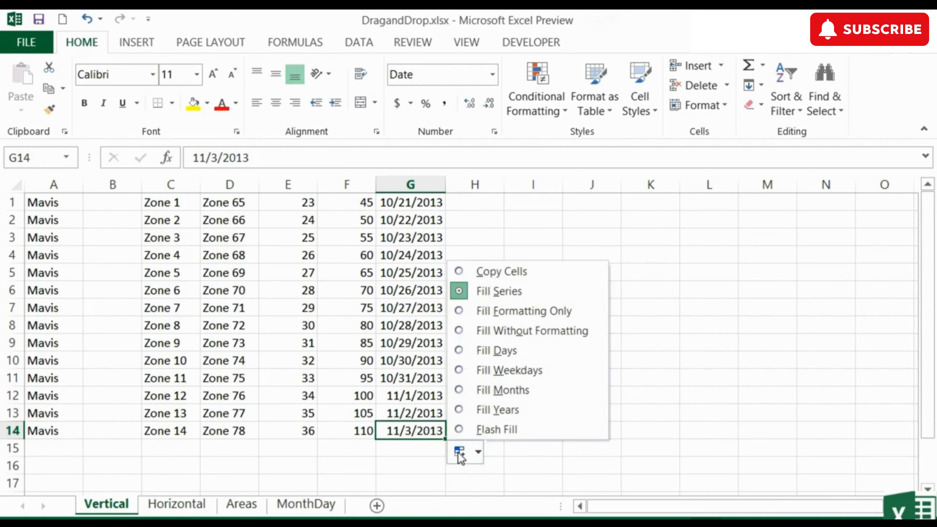
{"action": "left_click", "coordinate": [500, 273]}
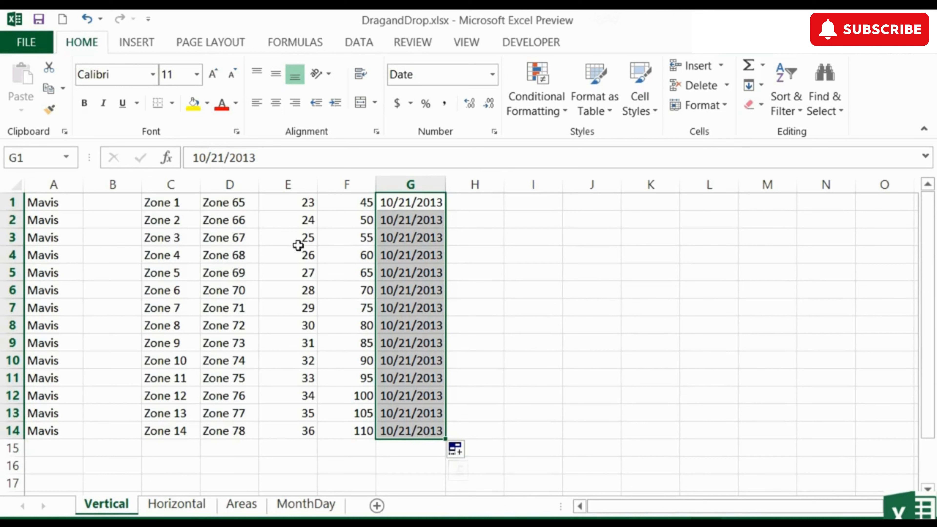
{"action": "left_click", "coordinate": [299, 204]}
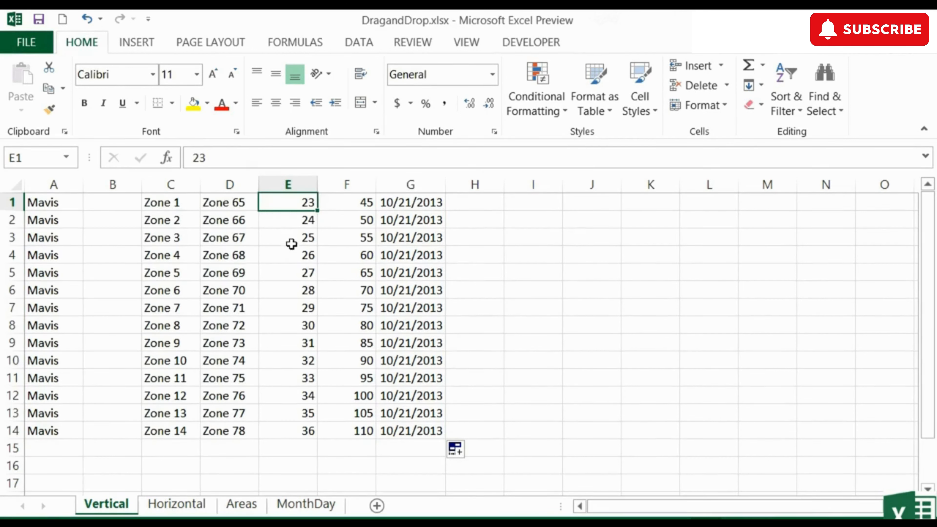
{"action": "left_click_drag", "start_coordinate": [362, 207], "coordinate": [362, 213]}
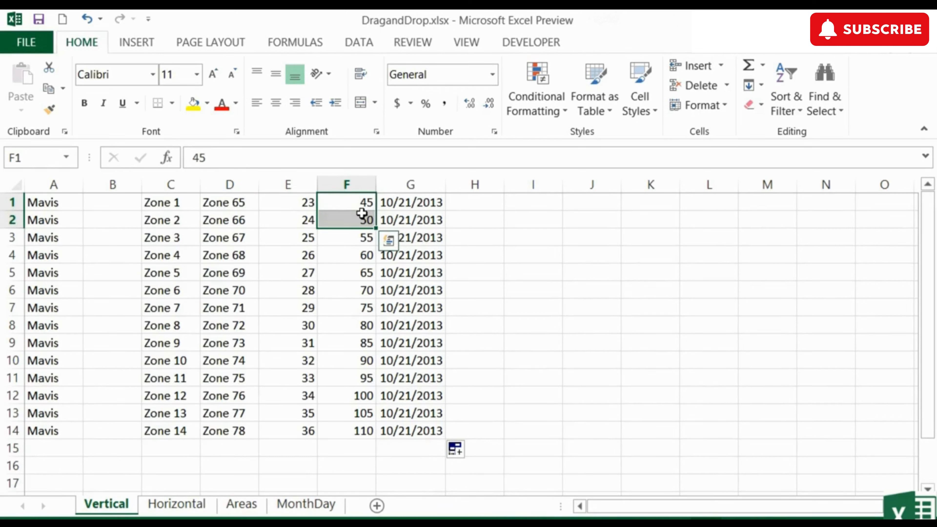
On the Horizontal sheet, fill the name in A1 and Area 51 in A3 across through column I
{"action": "left_click", "coordinate": [162, 504]}
{"action": "left_click", "coordinate": [73, 203]}
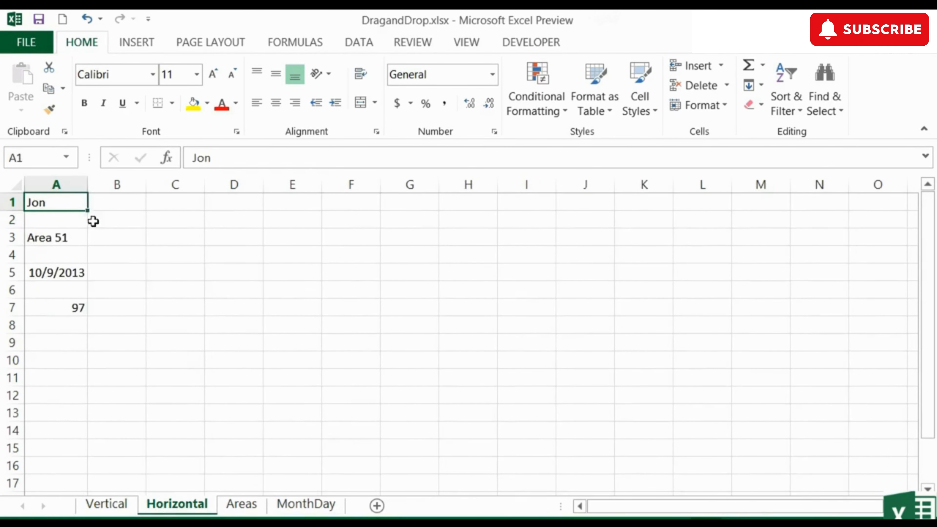
{"action": "left_click_drag", "start_coordinate": [88, 209], "coordinate": [552, 201]}
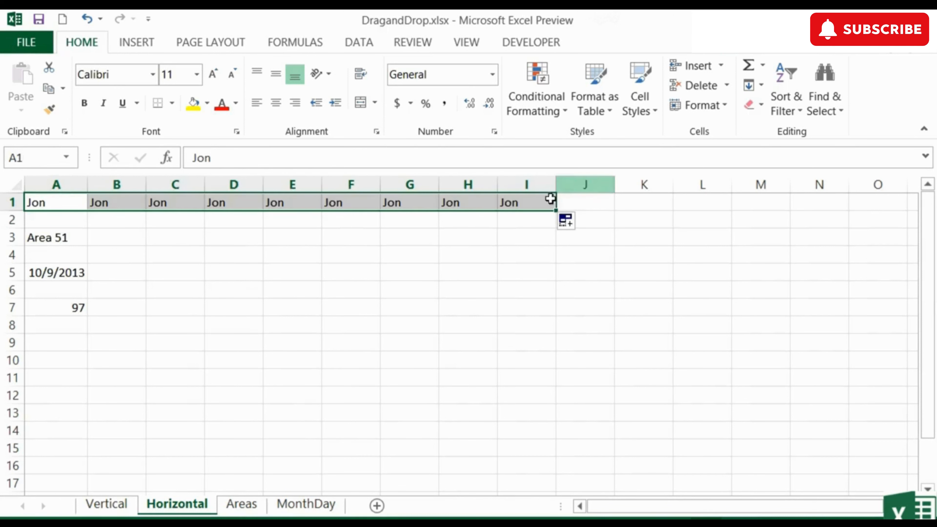
{"action": "left_click", "coordinate": [81, 239]}
{"action": "left_click_drag", "start_coordinate": [91, 250], "coordinate": [560, 219]}
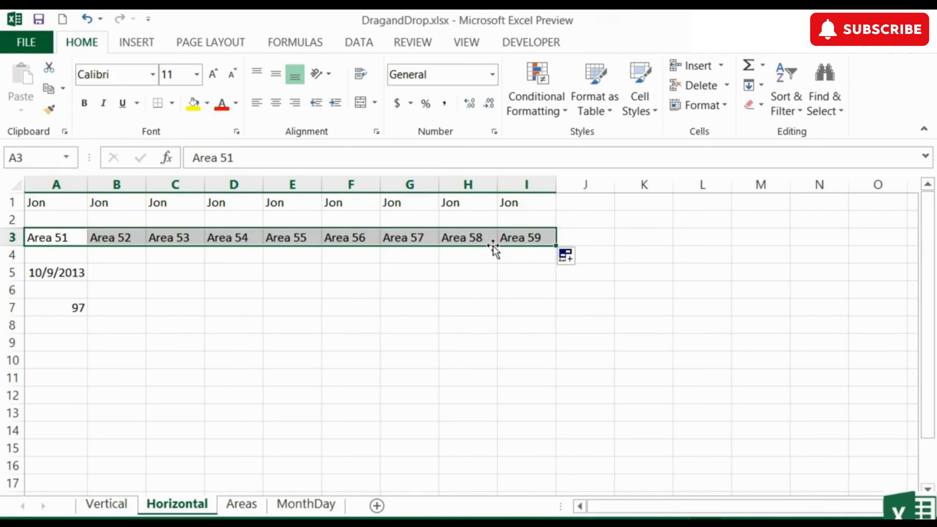
Fill the date in A5 across through I5 as a daily series and widen columns B through I to fit the dates
{"action": "left_click", "coordinate": [74, 273]}
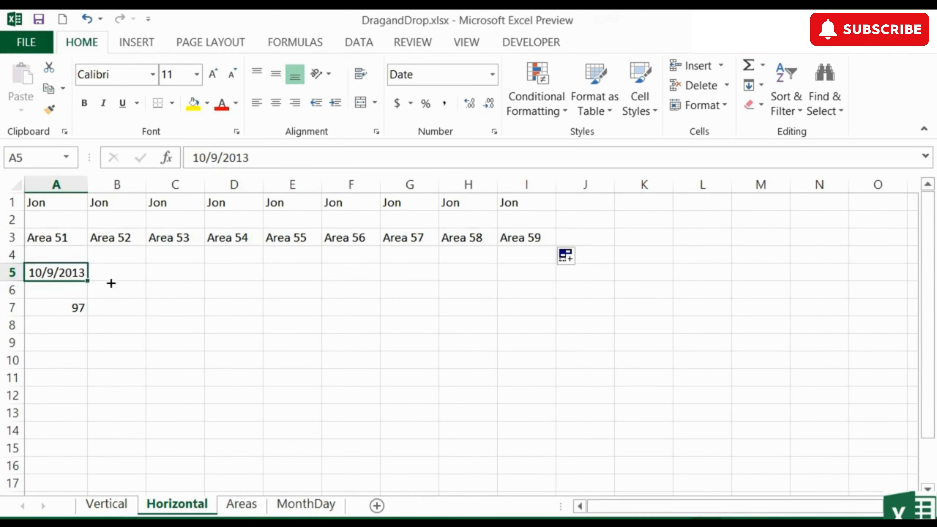
{"action": "left_click_drag", "start_coordinate": [87, 281], "coordinate": [550, 266]}
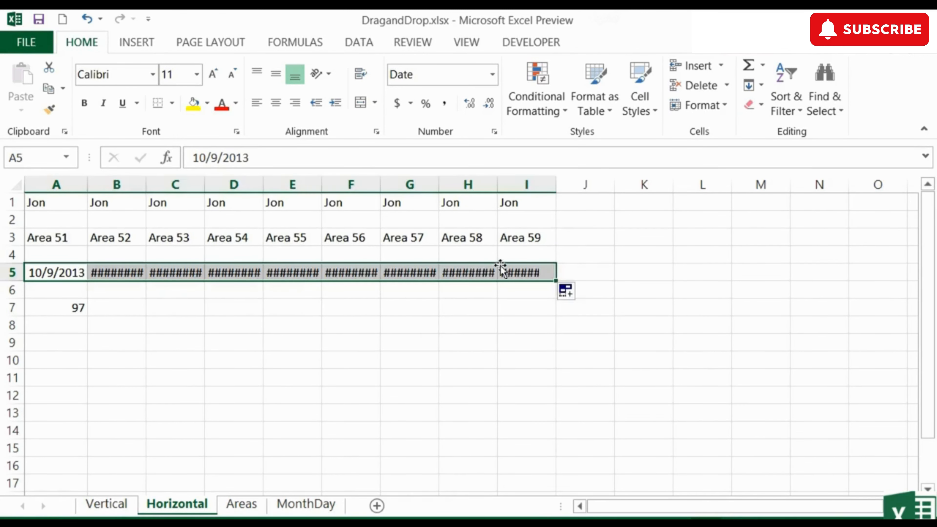
{"action": "left_click", "coordinate": [111, 272]}
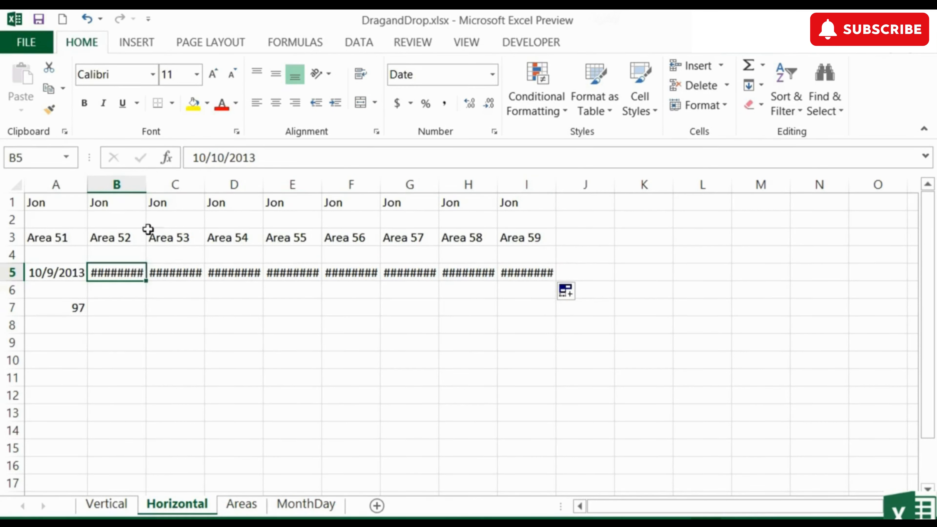
{"action": "left_click_drag", "start_coordinate": [146, 185], "coordinate": [161, 184]}
{"action": "left_click_drag", "start_coordinate": [219, 185], "coordinate": [606, 183]}
Fill the 97 in A7 across through I7 and change the fill to Fill Series
{"action": "left_click", "coordinate": [82, 310]}
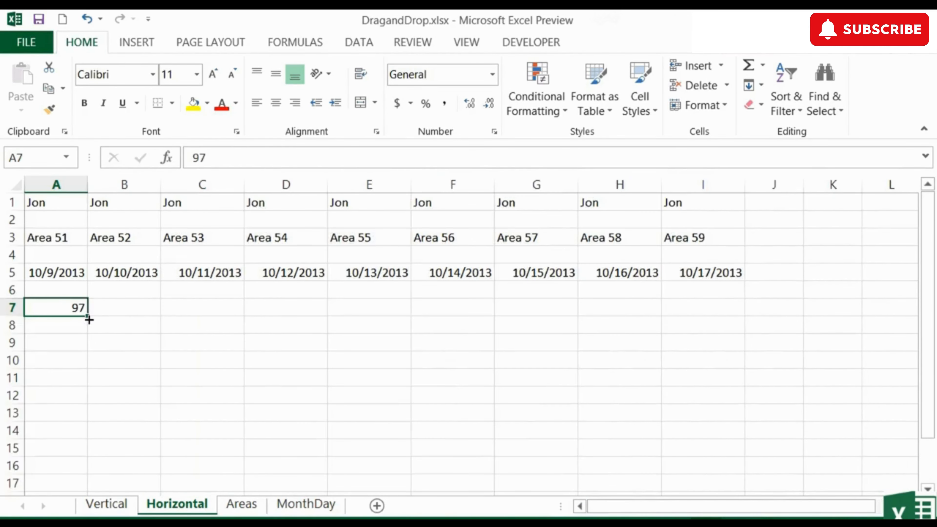
{"action": "left_click_drag", "start_coordinate": [89, 320], "coordinate": [722, 317]}
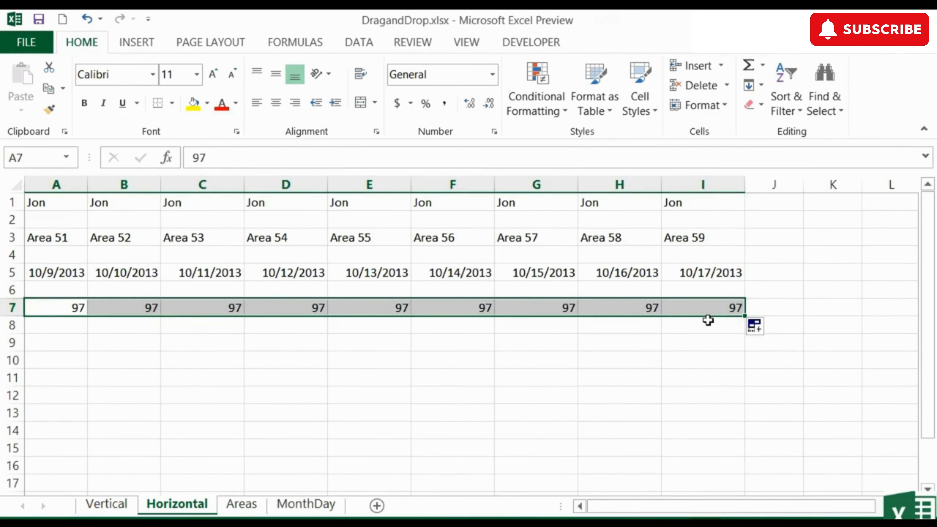
{"action": "left_click", "coordinate": [760, 328]}
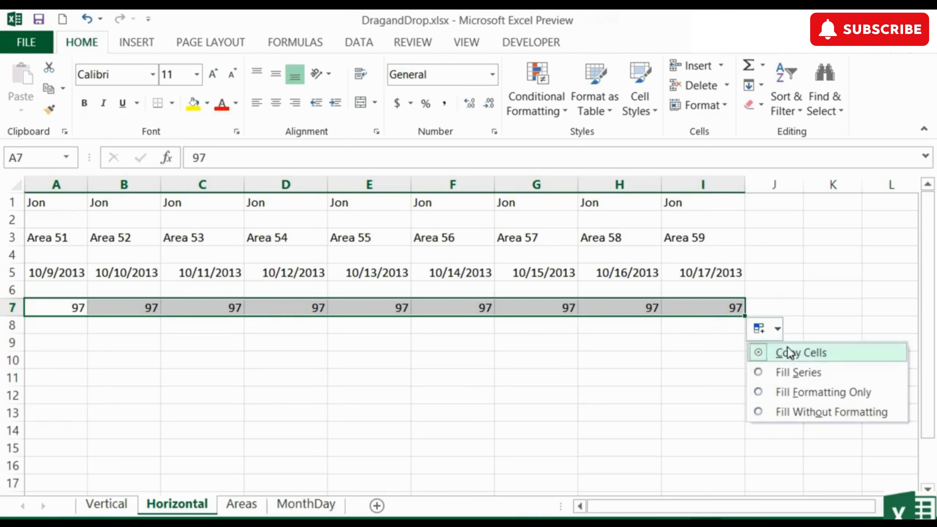
{"action": "left_click", "coordinate": [800, 375]}
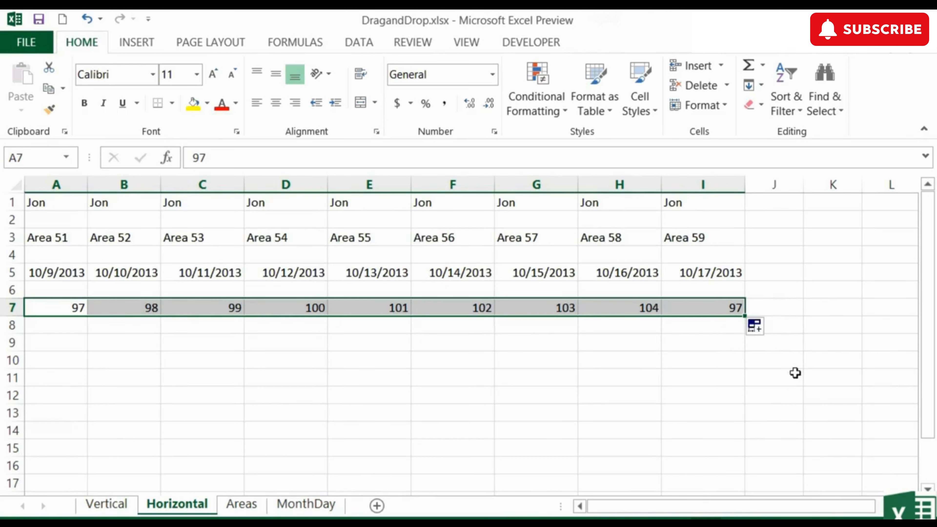
Enter 67 in A9 and 60 in B9, and extend their decreasing pattern across through I9
{"action": "left_click", "coordinate": [58, 339]}
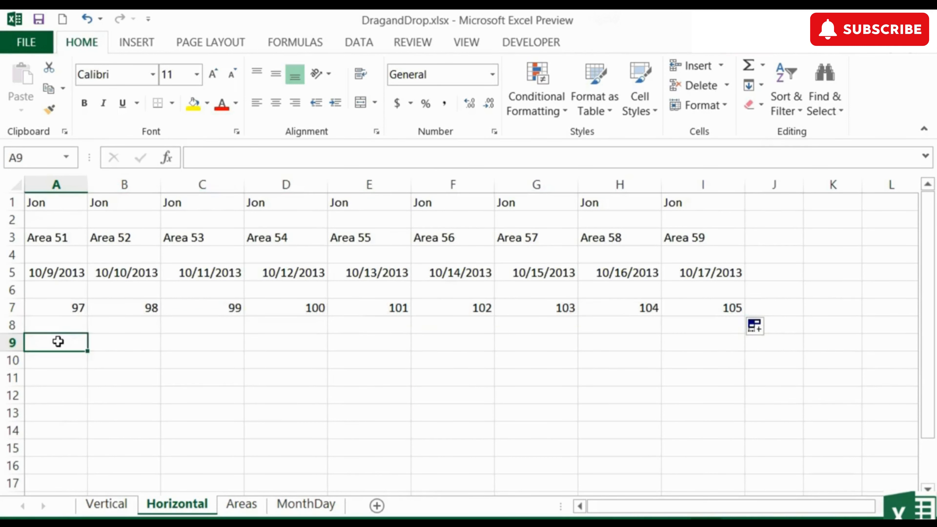
{"action": "type", "text": "67"}
{"action": "key", "text": "Tab"}
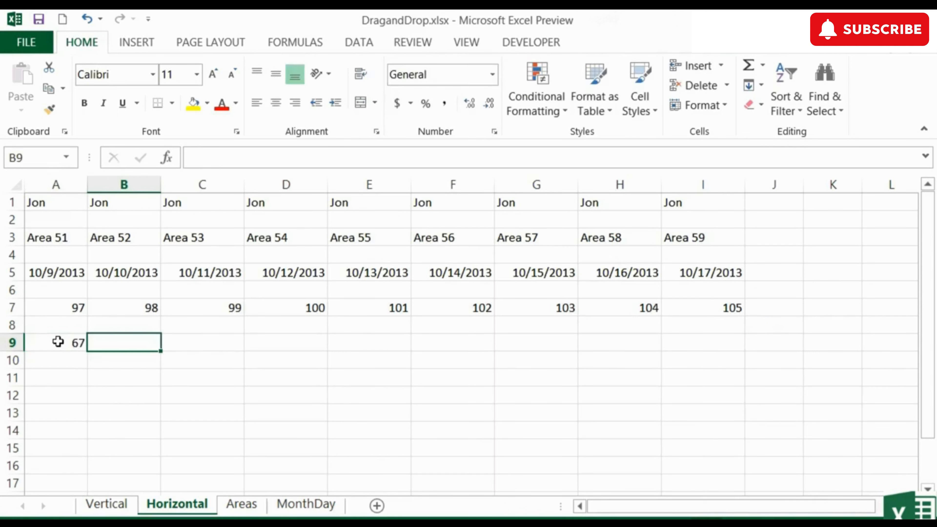
{"action": "type", "text": "60"}
{"action": "left_click_drag", "start_coordinate": [58, 341], "coordinate": [125, 339]}
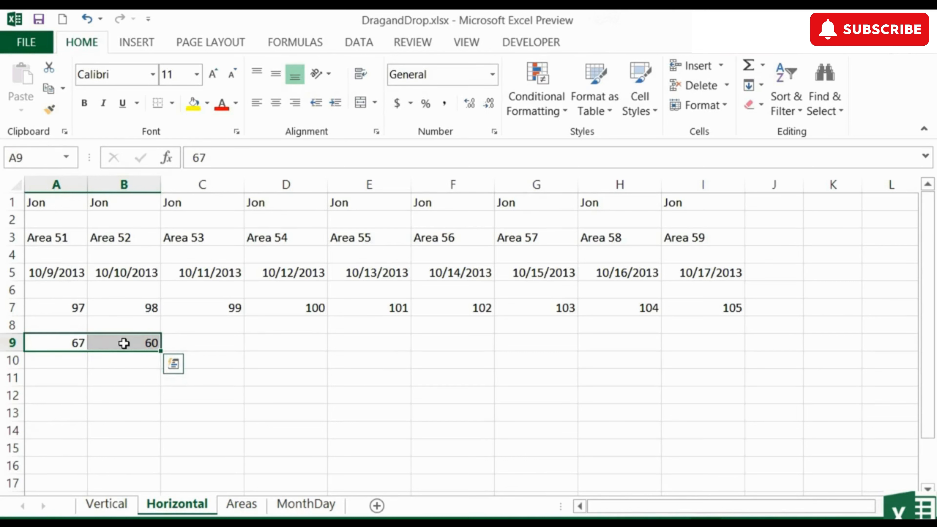
{"action": "left_click_drag", "start_coordinate": [161, 350], "coordinate": [704, 352]}
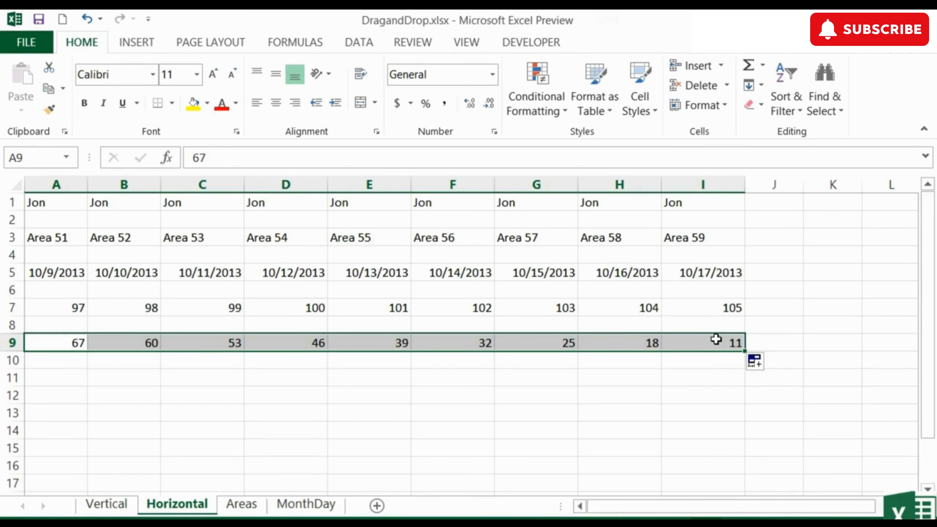
On the Areas sheet, fill B2:E3 down through row 9 and check each fruit column's pattern against its first two values
{"action": "left_click", "coordinate": [241, 504]}
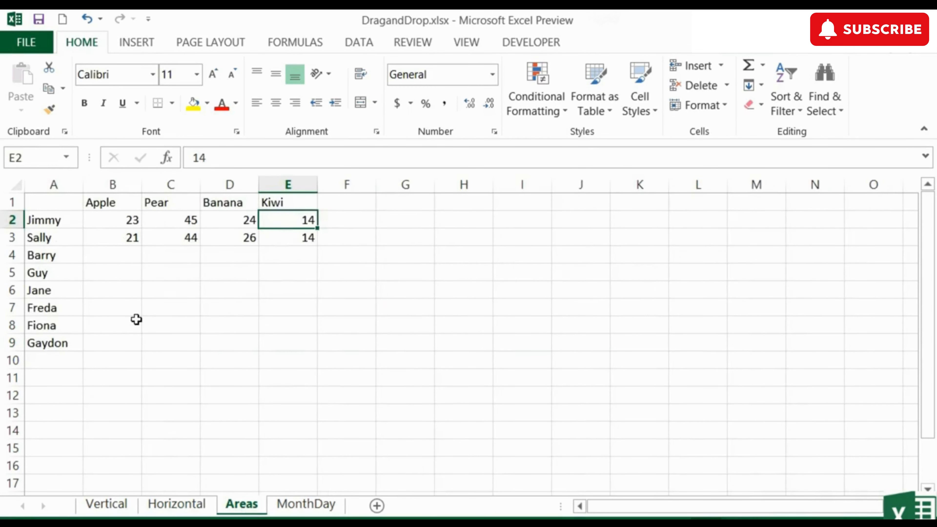
{"action": "left_click_drag", "start_coordinate": [129, 217], "coordinate": [291, 232]}
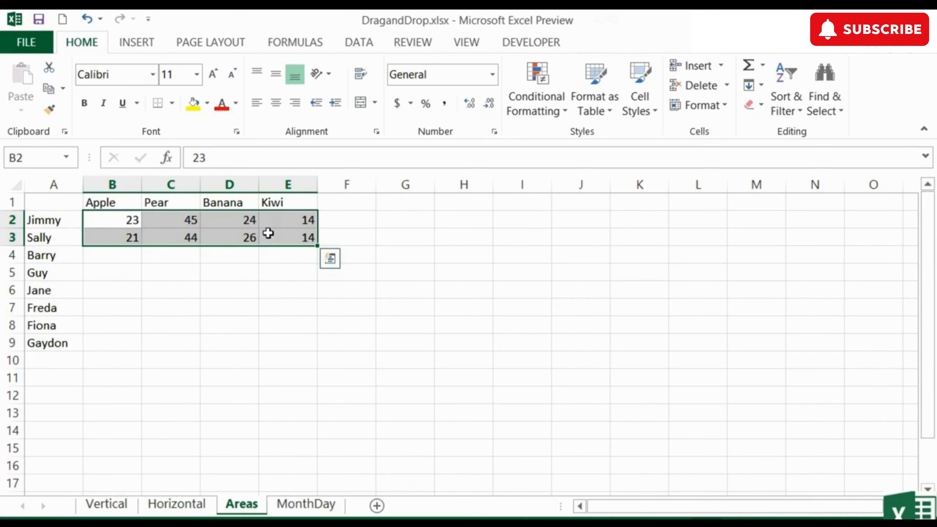
{"action": "left_click_drag", "start_coordinate": [317, 245], "coordinate": [313, 354]}
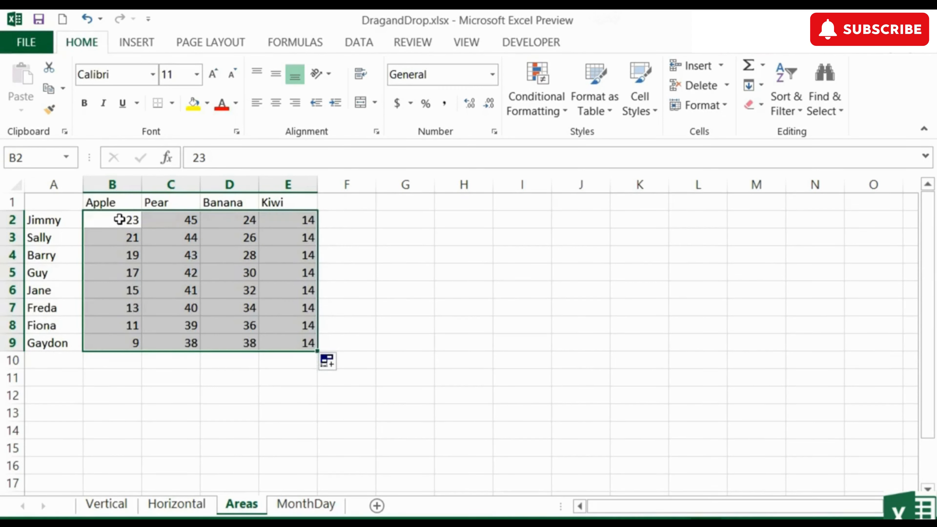
{"action": "left_click_drag", "start_coordinate": [121, 221], "coordinate": [132, 233]}
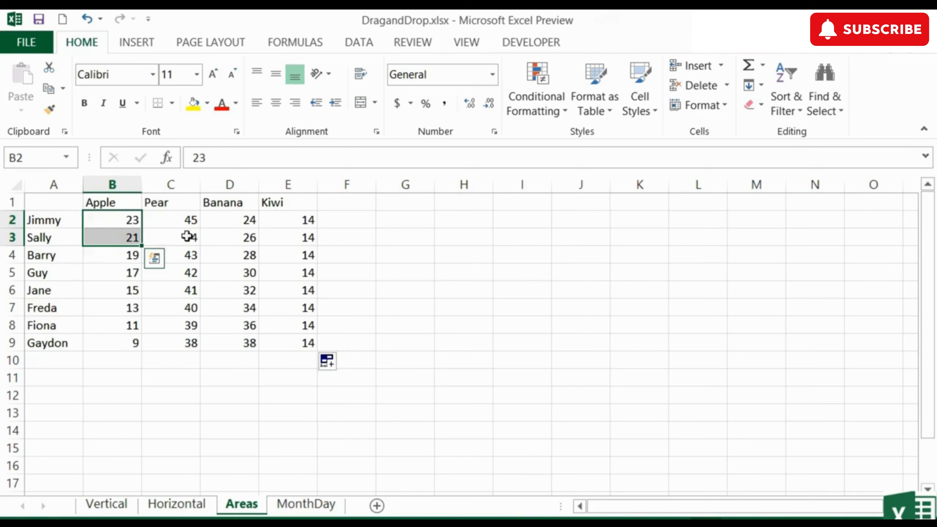
{"action": "left_click_drag", "start_coordinate": [189, 220], "coordinate": [190, 236]}
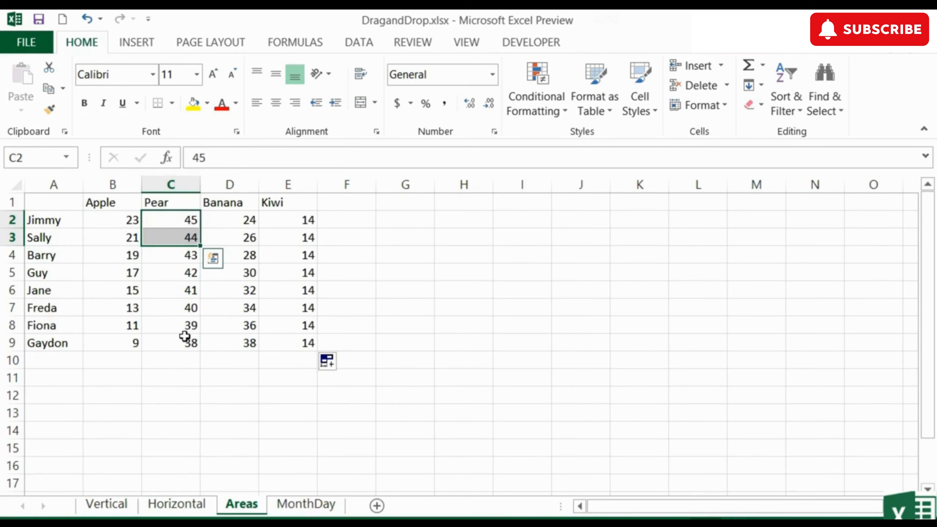
{"action": "left_click", "coordinate": [241, 224]}
{"action": "left_click_drag", "start_coordinate": [240, 224], "coordinate": [244, 237]}
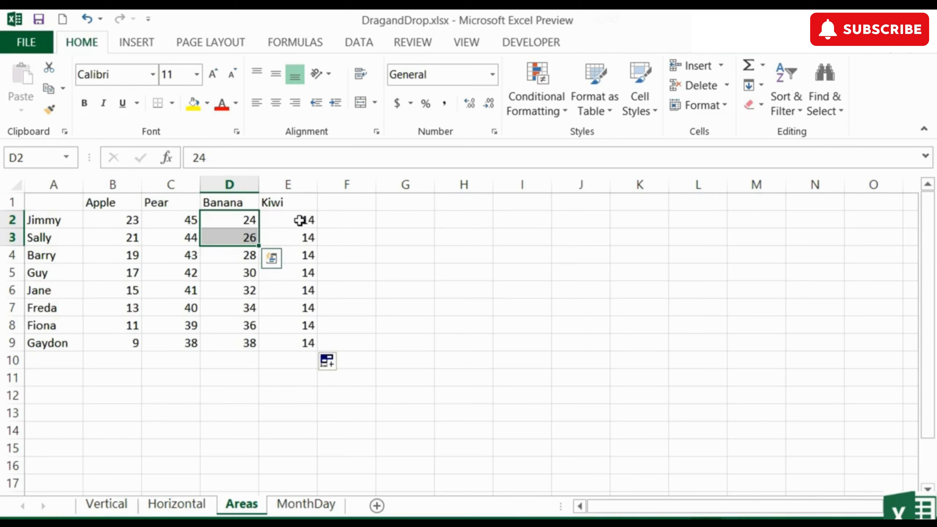
{"action": "left_click_drag", "start_coordinate": [303, 219], "coordinate": [299, 231]}
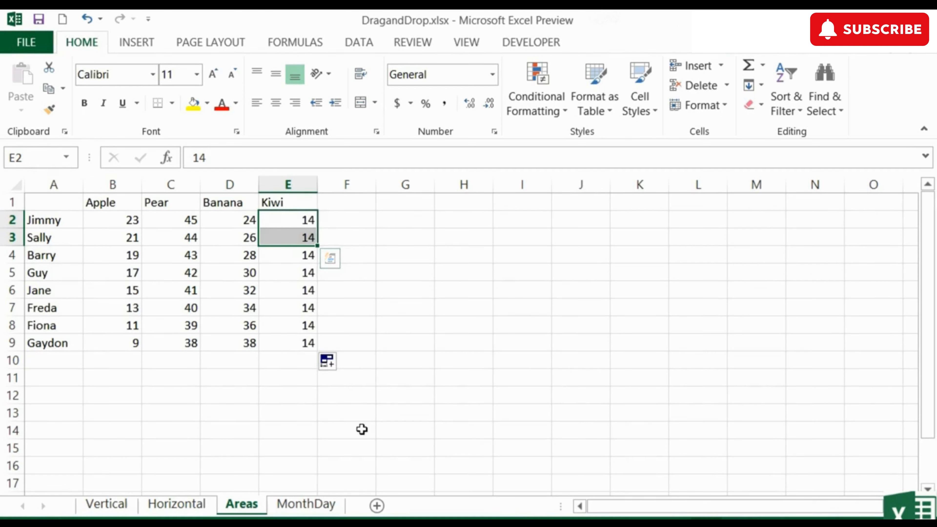
On the MonthDay sheet, fill January in A1 down through A14 and September in A9 across through D9
{"action": "left_click", "coordinate": [306, 512]}
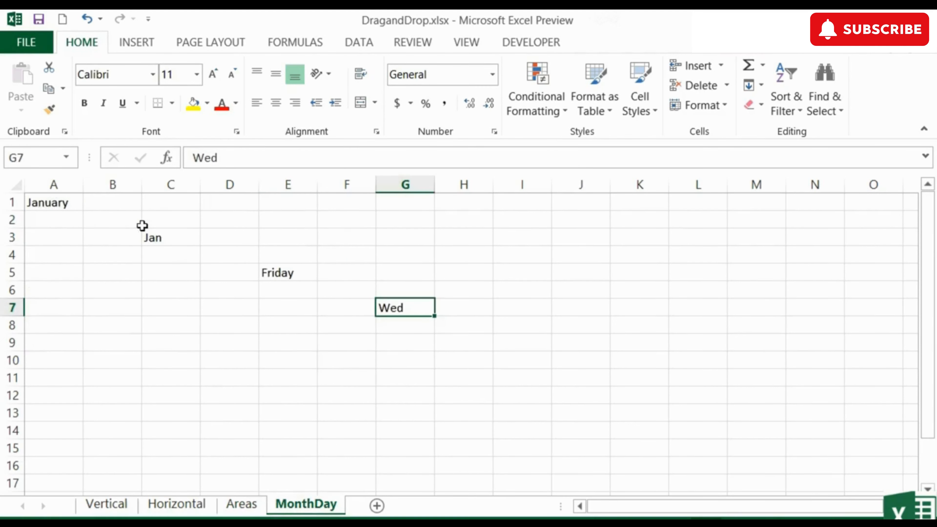
{"action": "left_click", "coordinate": [66, 204]}
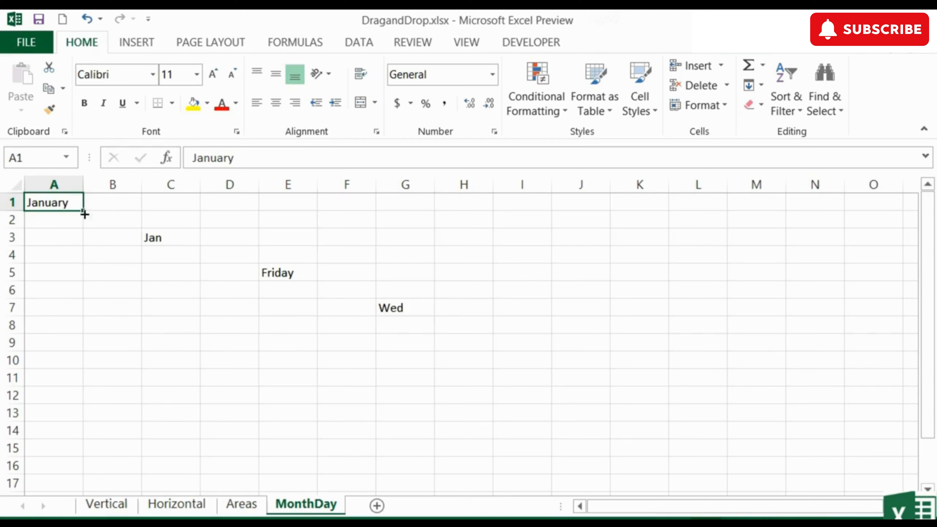
{"action": "left_click_drag", "start_coordinate": [84, 211], "coordinate": [83, 444]}
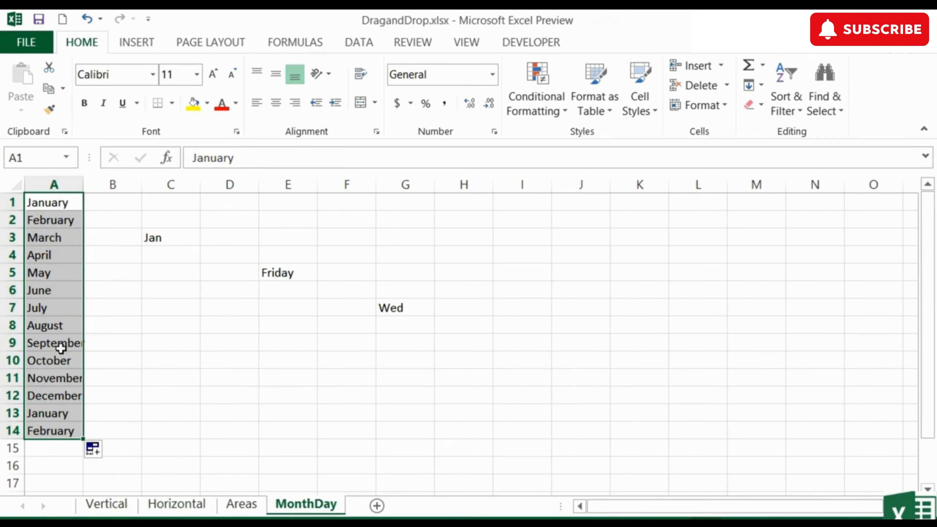
{"action": "left_click", "coordinate": [62, 347]}
{"action": "left_click_drag", "start_coordinate": [86, 352], "coordinate": [237, 345]}
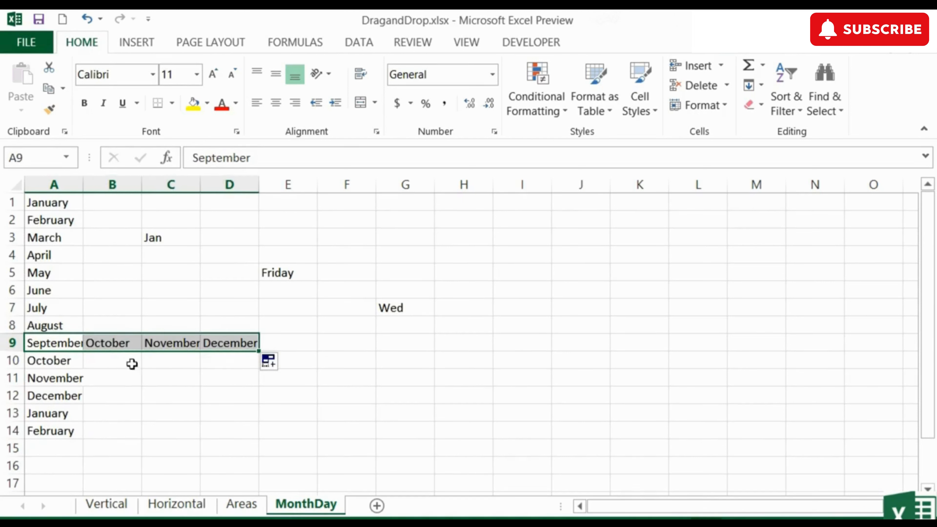
Fill the abbreviated month Jan in C3 down through C15 and across through H3
{"action": "left_click", "coordinate": [155, 242]}
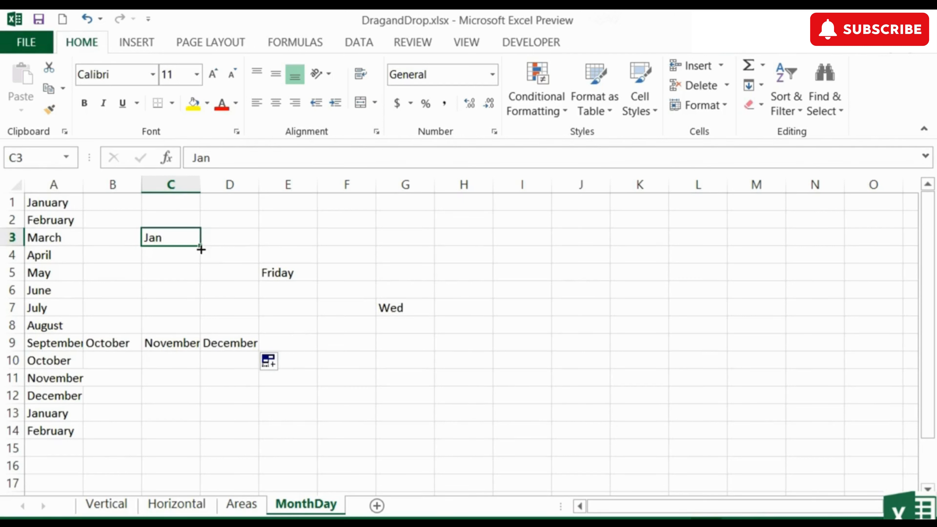
{"action": "left_click_drag", "start_coordinate": [199, 246], "coordinate": [183, 449]}
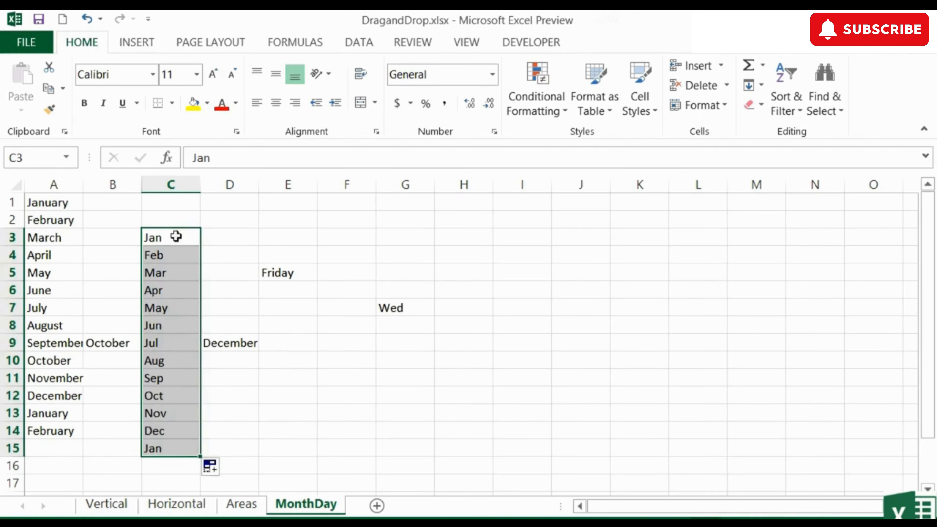
{"action": "left_click", "coordinate": [165, 232]}
{"action": "left_click_drag", "start_coordinate": [199, 246], "coordinate": [491, 230]}
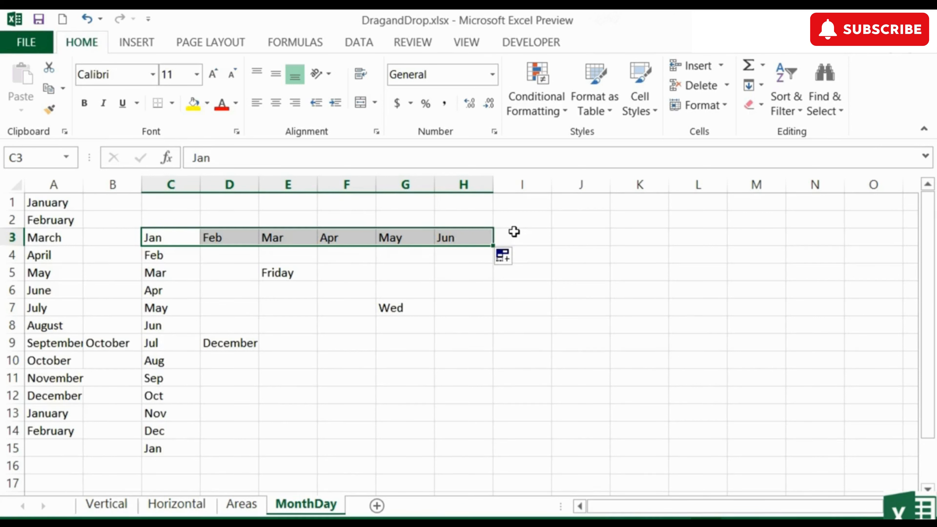
Fill Friday in E5 down through E14 and across through K5
{"action": "left_click", "coordinate": [293, 273]}
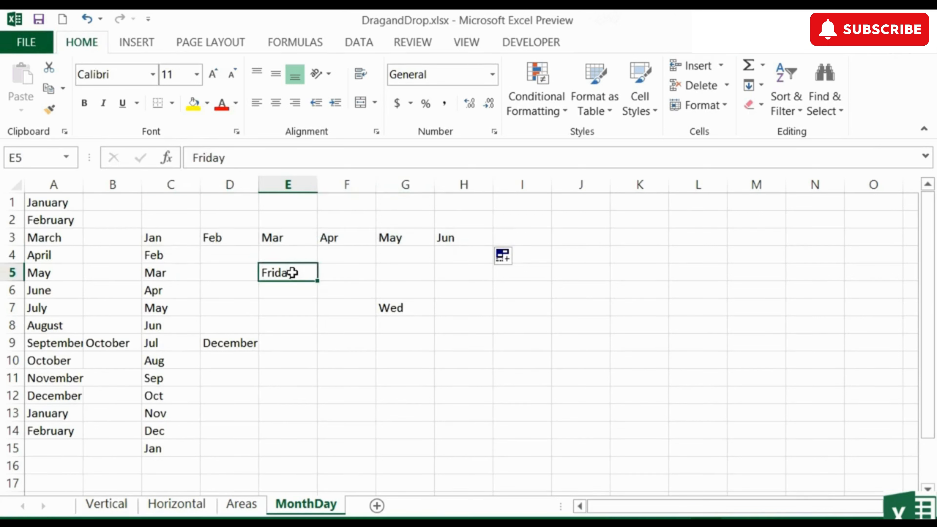
{"action": "left_click_drag", "start_coordinate": [318, 281], "coordinate": [307, 431]}
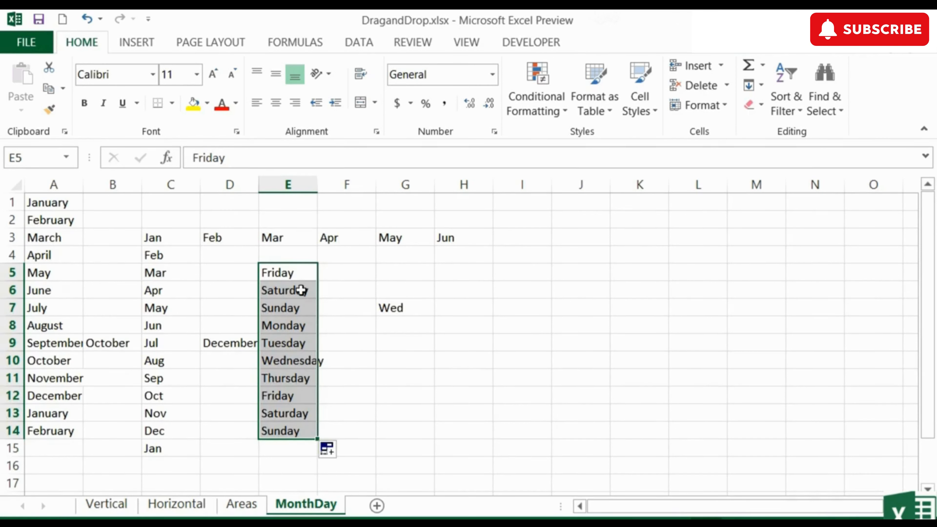
{"action": "left_click", "coordinate": [300, 282]}
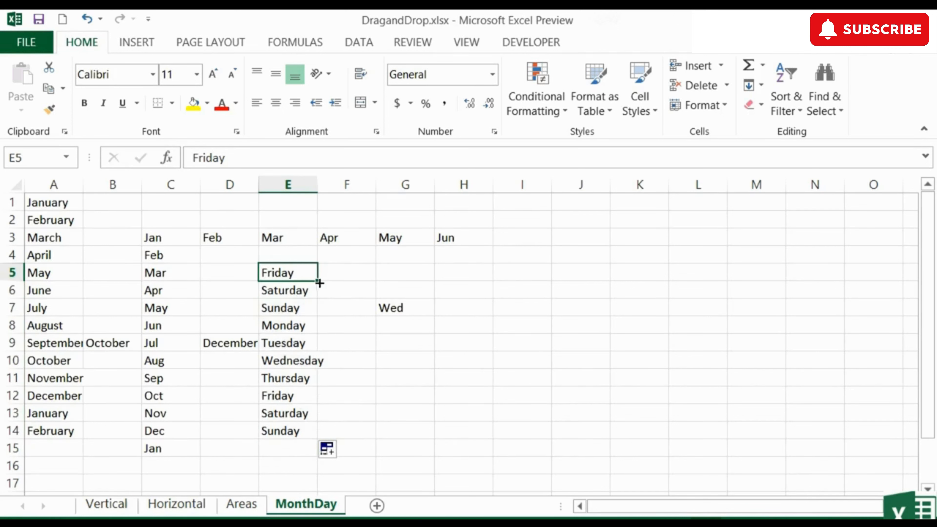
{"action": "left_click_drag", "start_coordinate": [317, 280], "coordinate": [642, 273]}
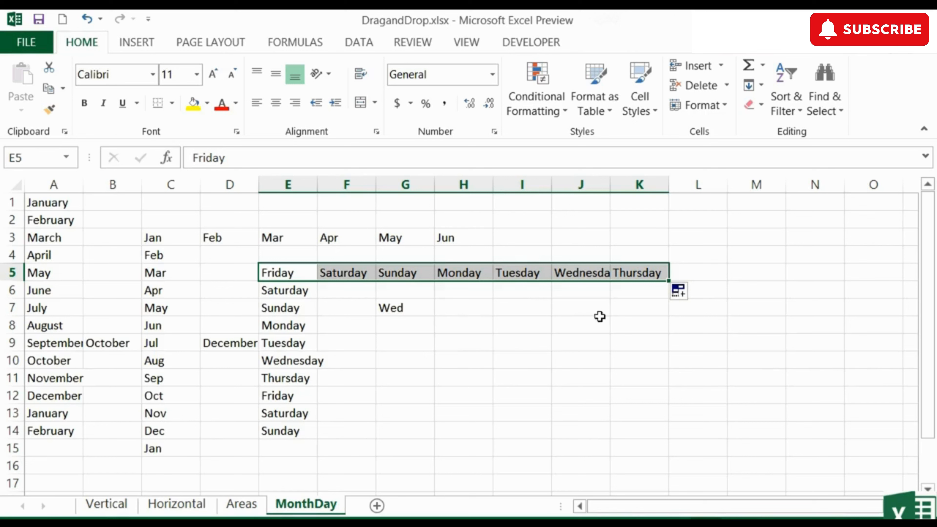
Fill Wed in G7 across through M7, and fill Sat in J7 down through J15
{"action": "left_click", "coordinate": [408, 316]}
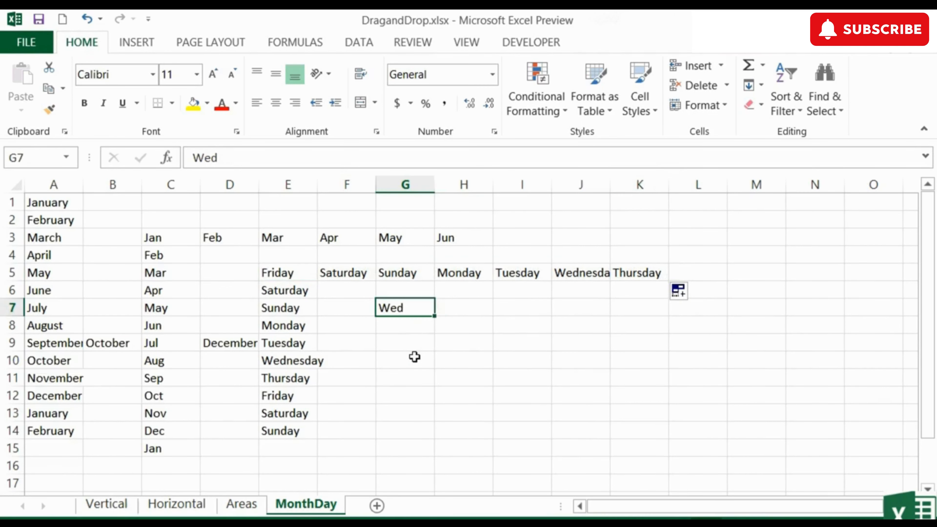
{"action": "left_click_drag", "start_coordinate": [434, 316], "coordinate": [774, 307]}
{"action": "left_click", "coordinate": [587, 310]}
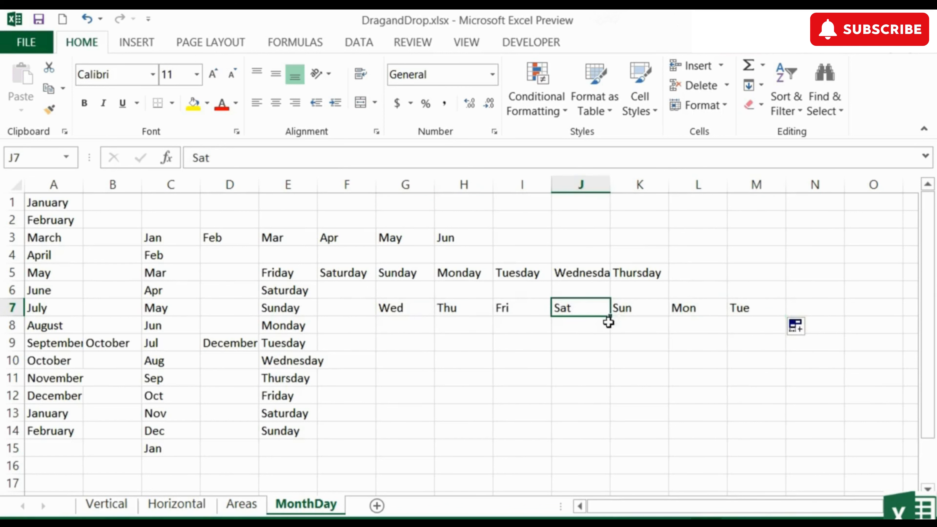
{"action": "left_click_drag", "start_coordinate": [608, 322], "coordinate": [581, 441]}
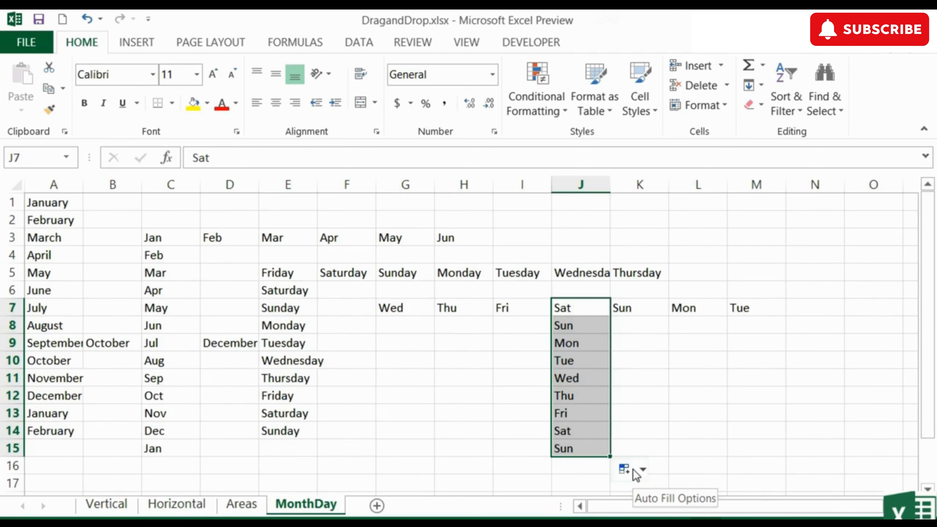
Change the day fill in J7:J15 to Fill Weekdays and check the days that follow Sat in J7
{"action": "left_click", "coordinate": [634, 472]}
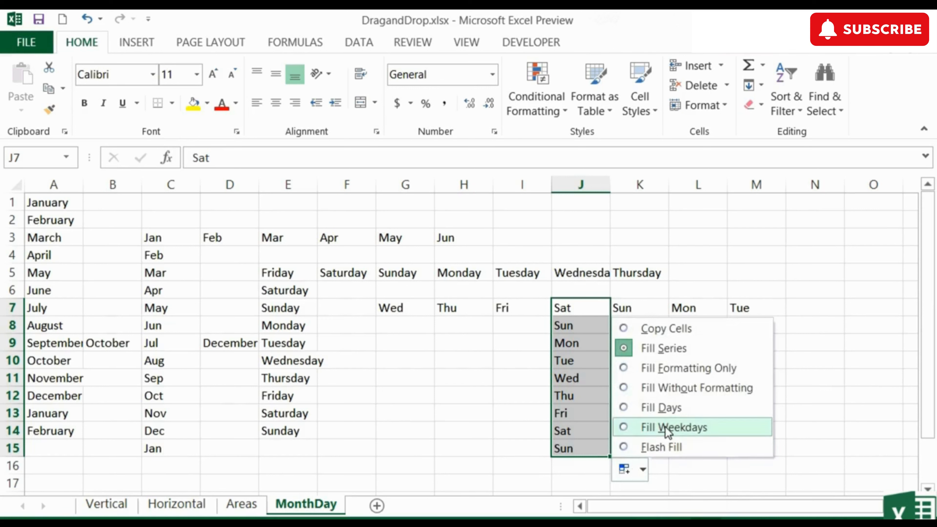
{"action": "left_click", "coordinate": [625, 429]}
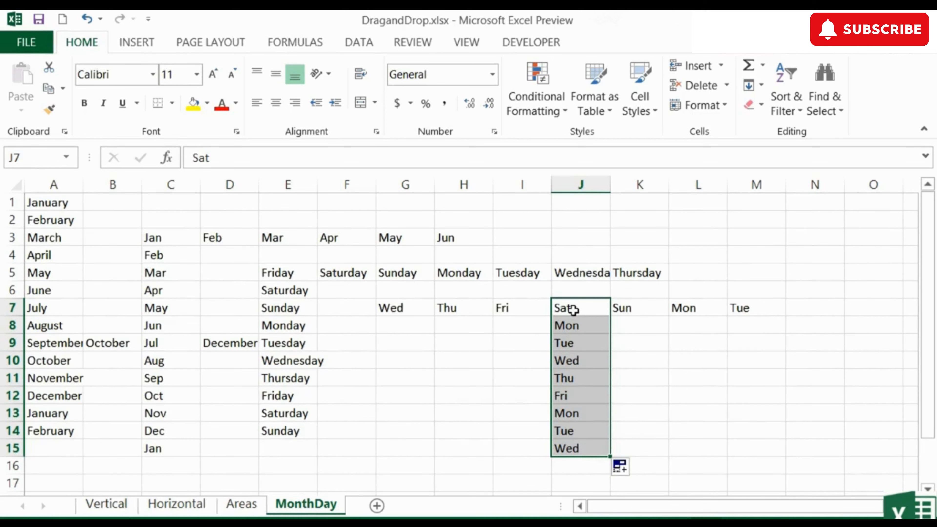
{"action": "left_click", "coordinate": [573, 310]}
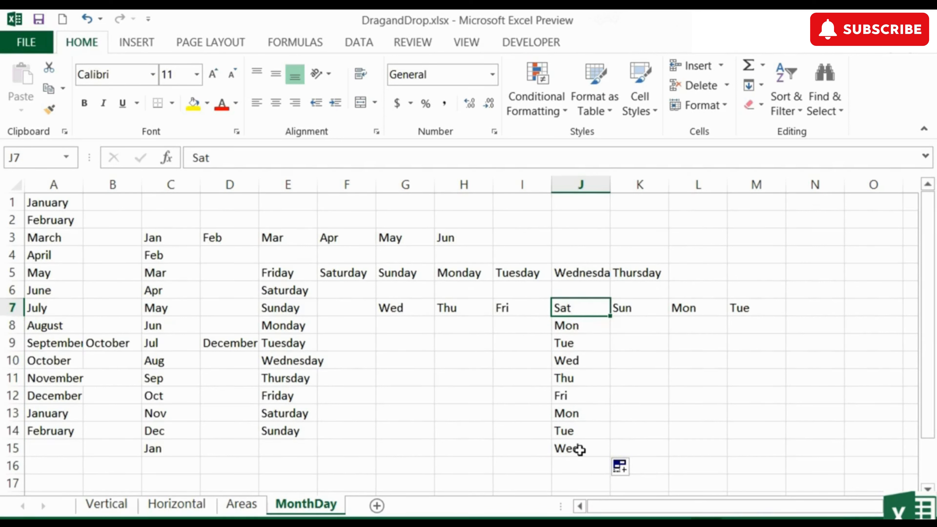
Change the day fill in J7:J15 to Fill Days so that it includes weekends
{"action": "left_click", "coordinate": [632, 472]}
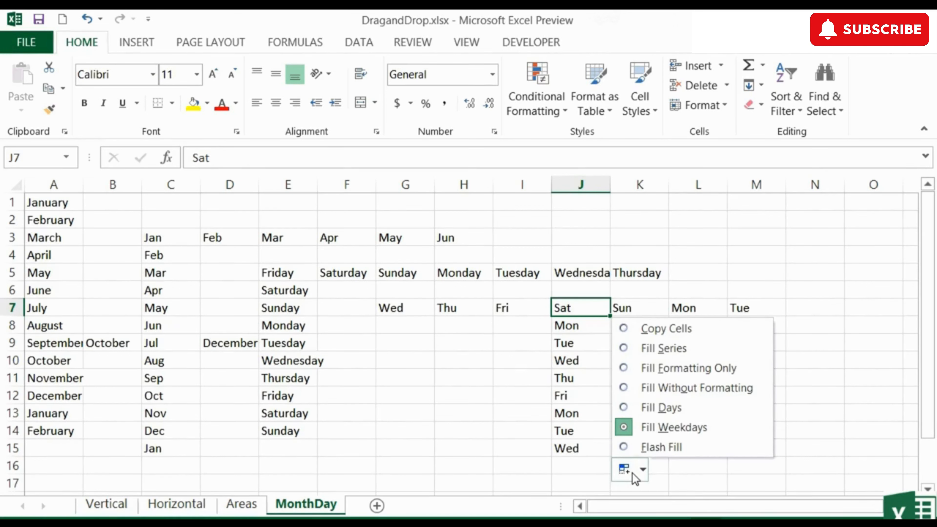
{"action": "left_click", "coordinate": [624, 407]}
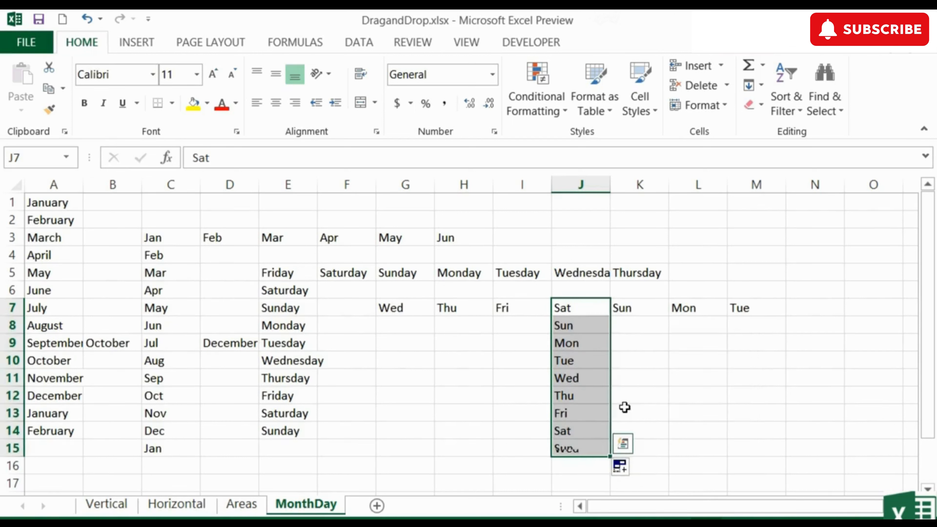